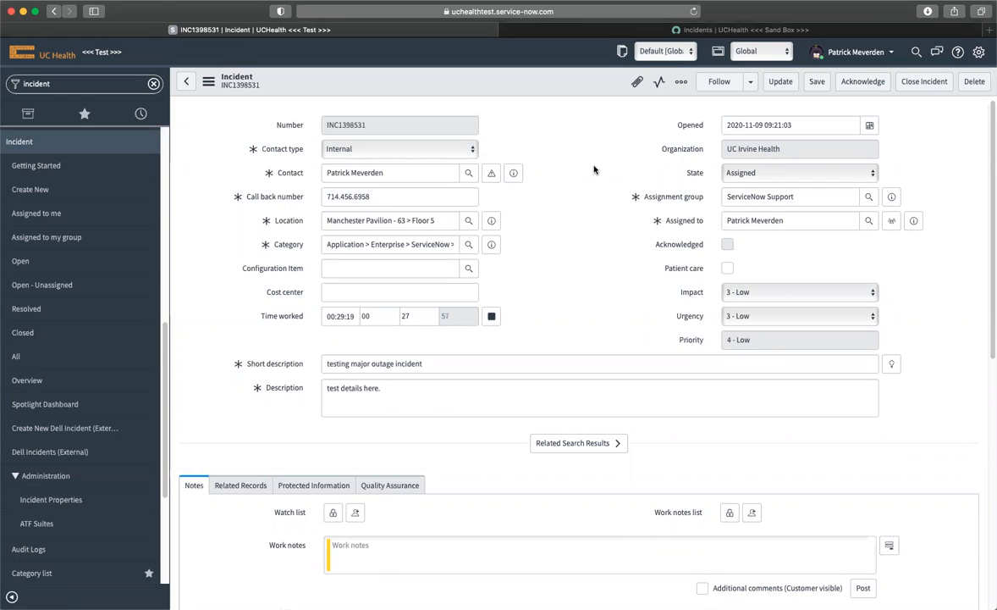
- Set the incident's Impact and Urgency both to 1 - High
key("Tab")
left_click(740, 291)
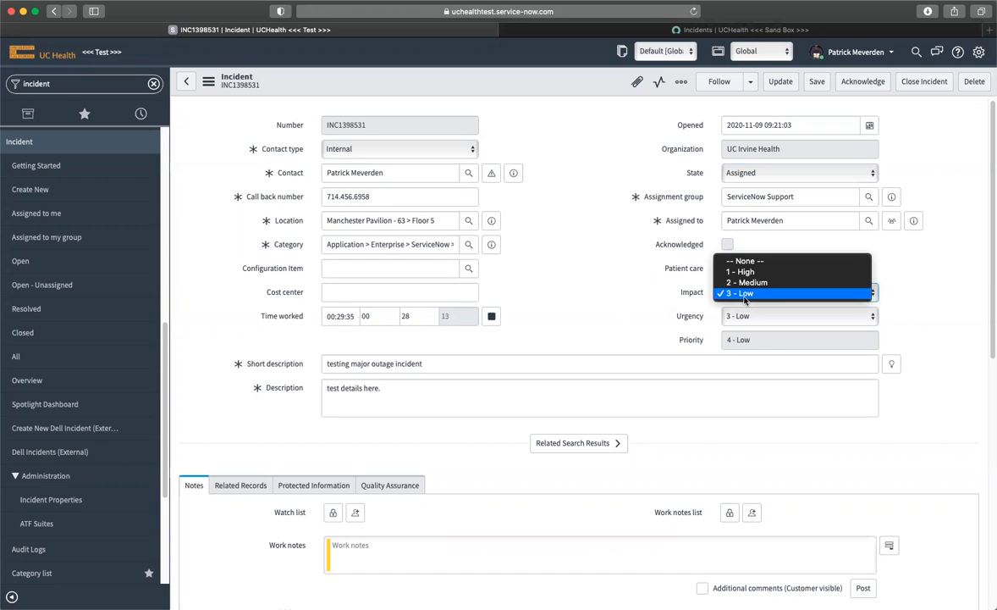
left_click(742, 272)
left_click(749, 315)
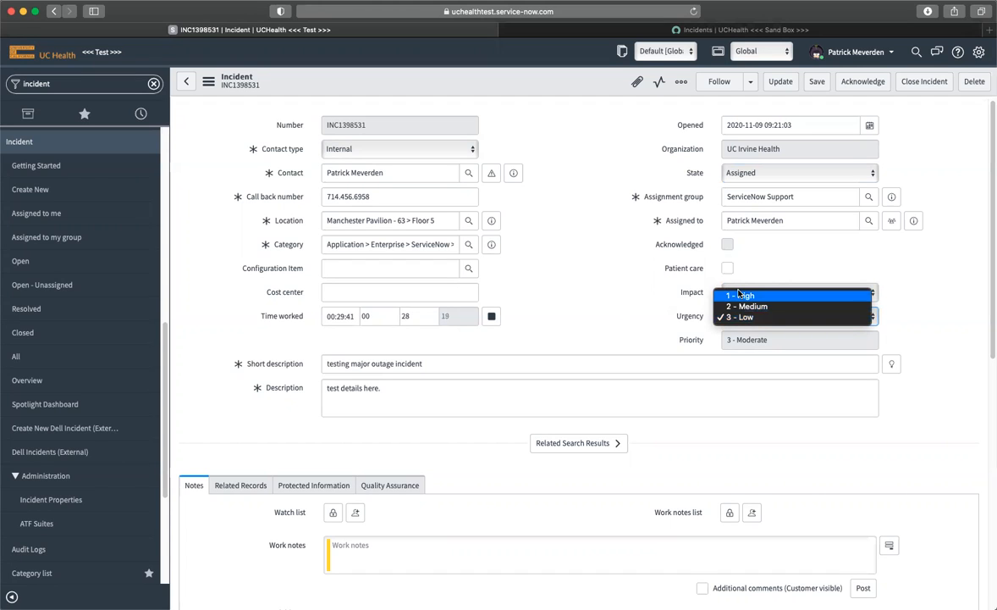
left_click(741, 293)
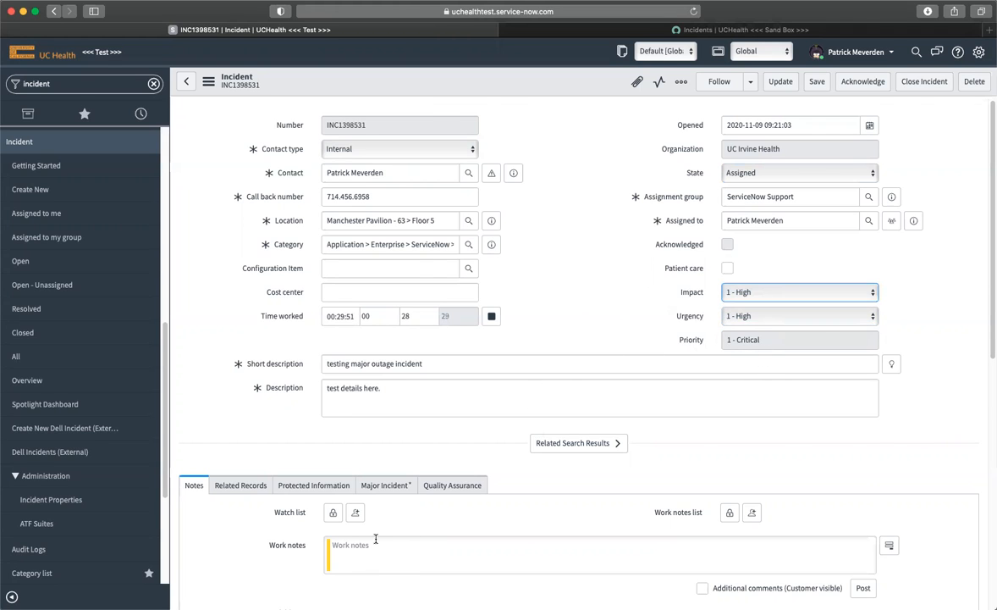
- Enter "test users" as the users impacted in the incident's Major Incident details
scroll(381, 491, "down", 3)
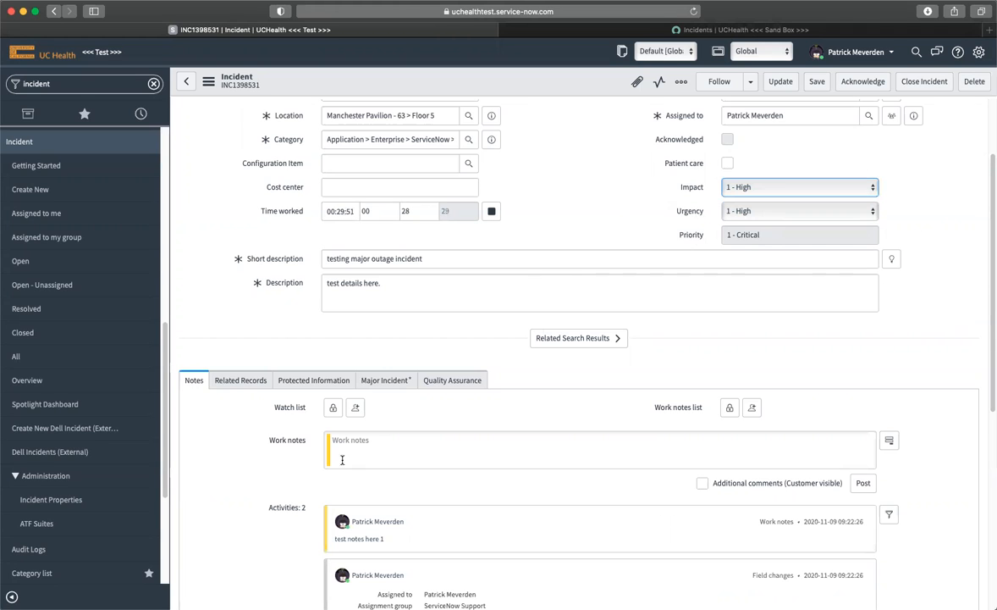
left_click(379, 383)
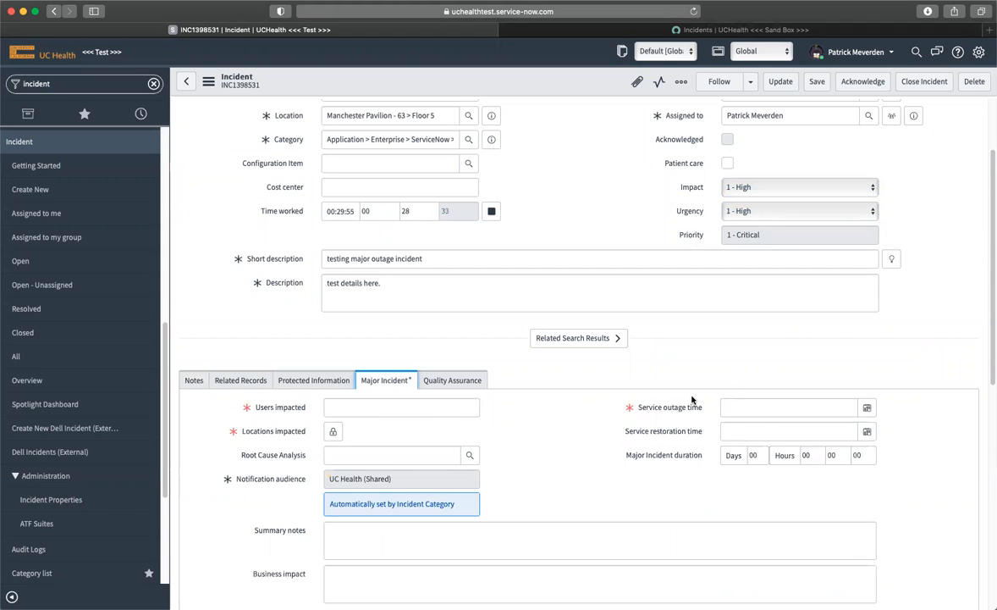
left_click(334, 408)
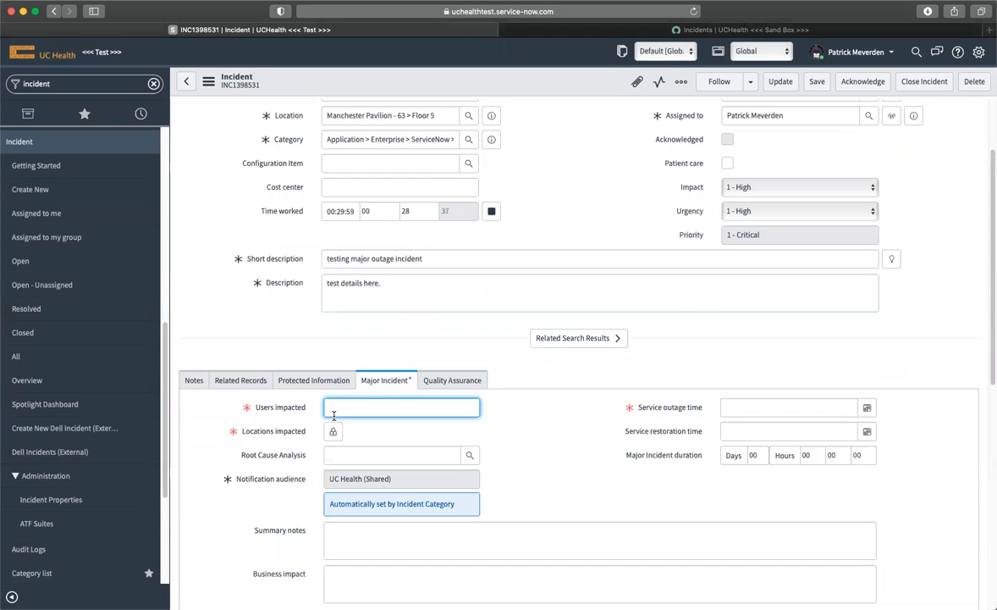
type("test users")
- Add Manchester to the impacted locations and lock the list again
left_click(334, 432)
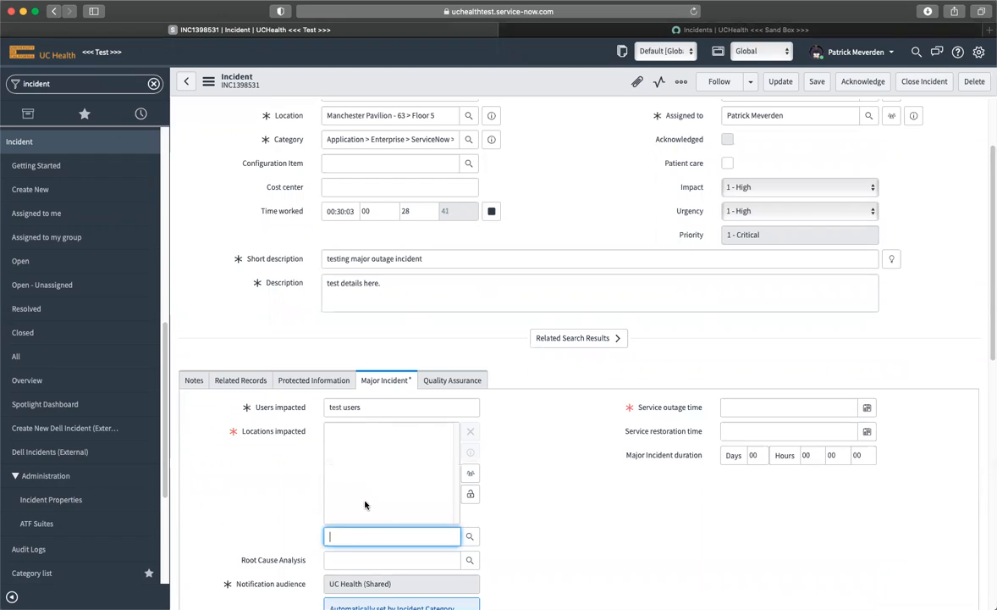
type("manh")
key("BackSpace")
type("c")
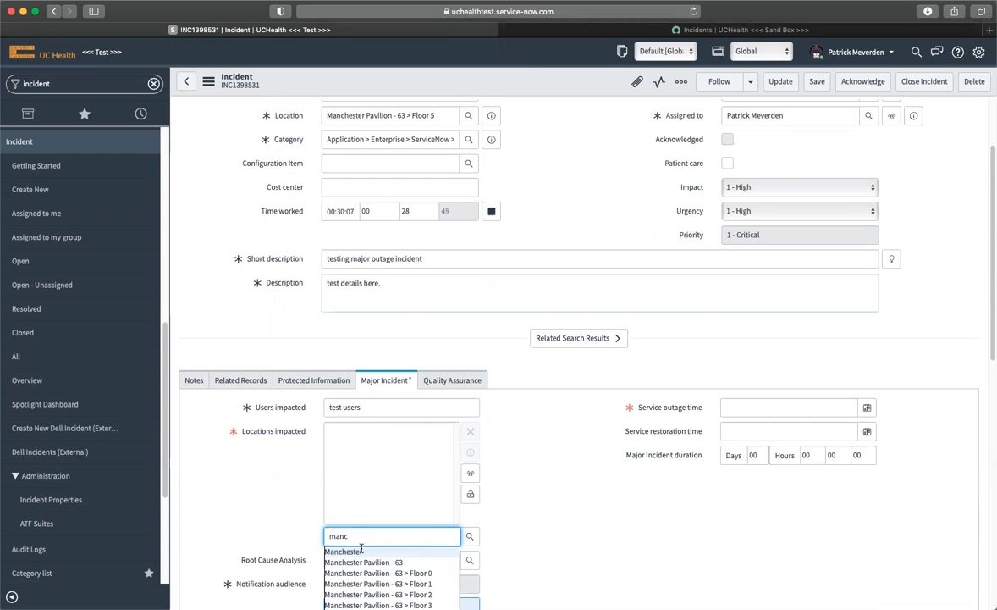
left_click(361, 551)
left_click(471, 493)
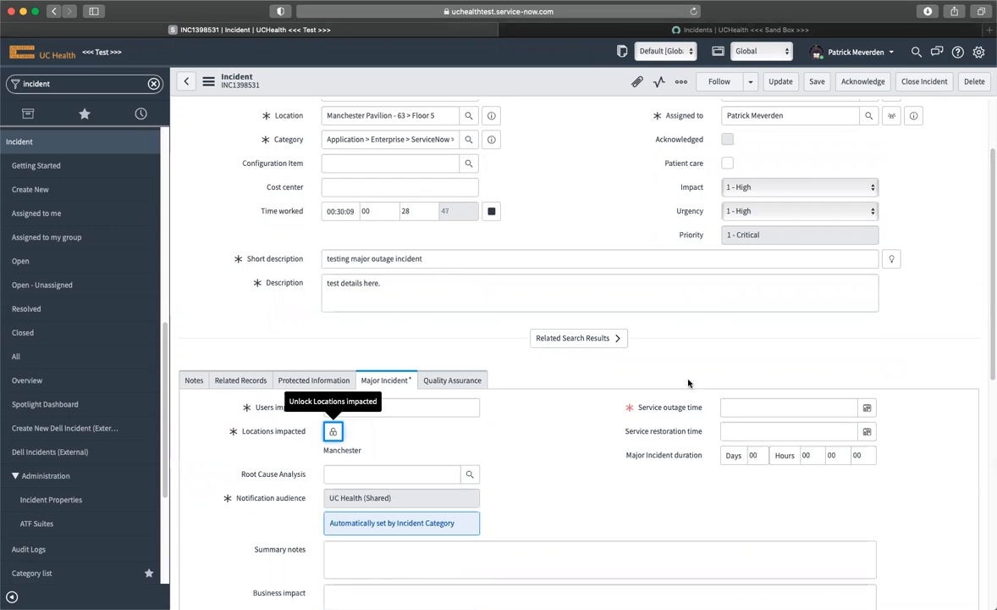
left_click(866, 407)
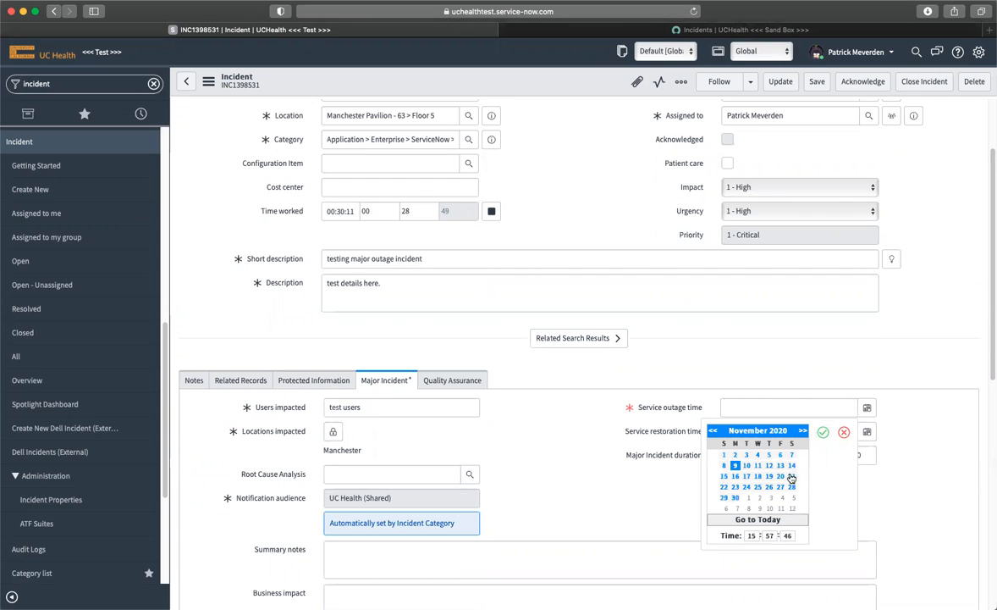
left_click(770, 535)
type("00")
key("Tab")
type("00")
key("Return")
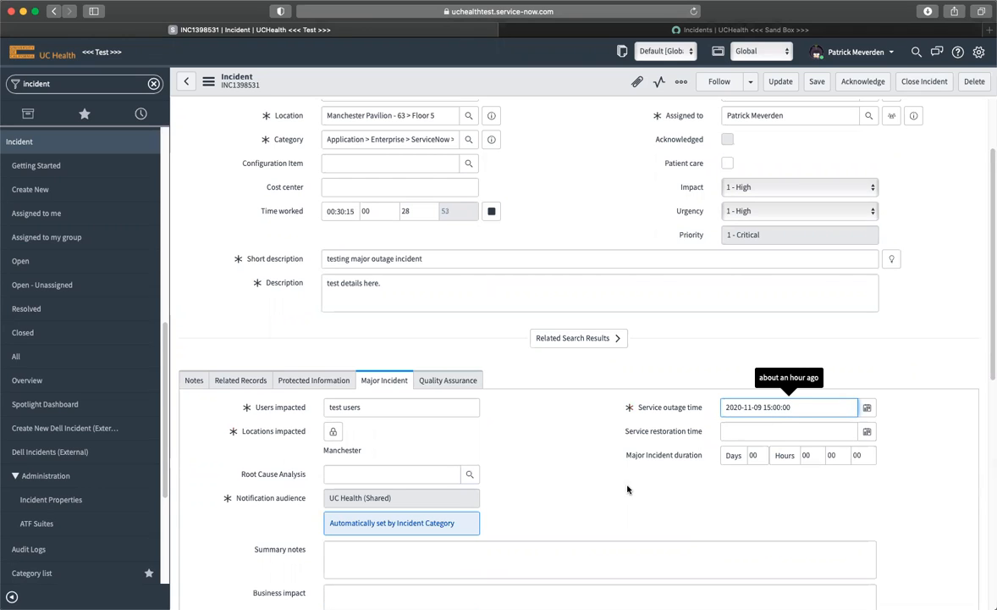
- Examine the incident's other sections, the category's UC Shared Service flag and the Notification audience of the major incident
left_click(292, 380)
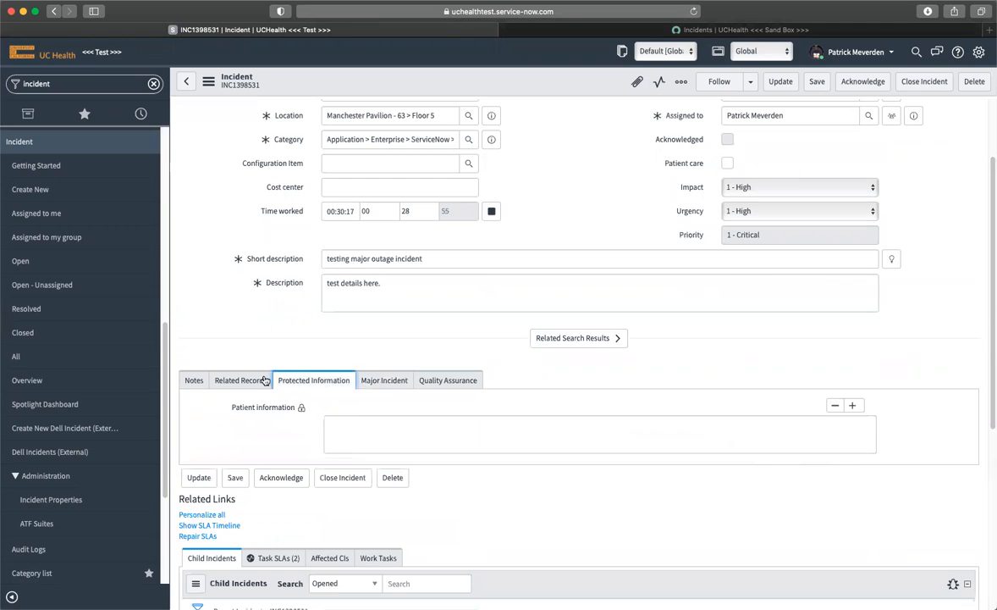
left_click(227, 380)
left_click(193, 382)
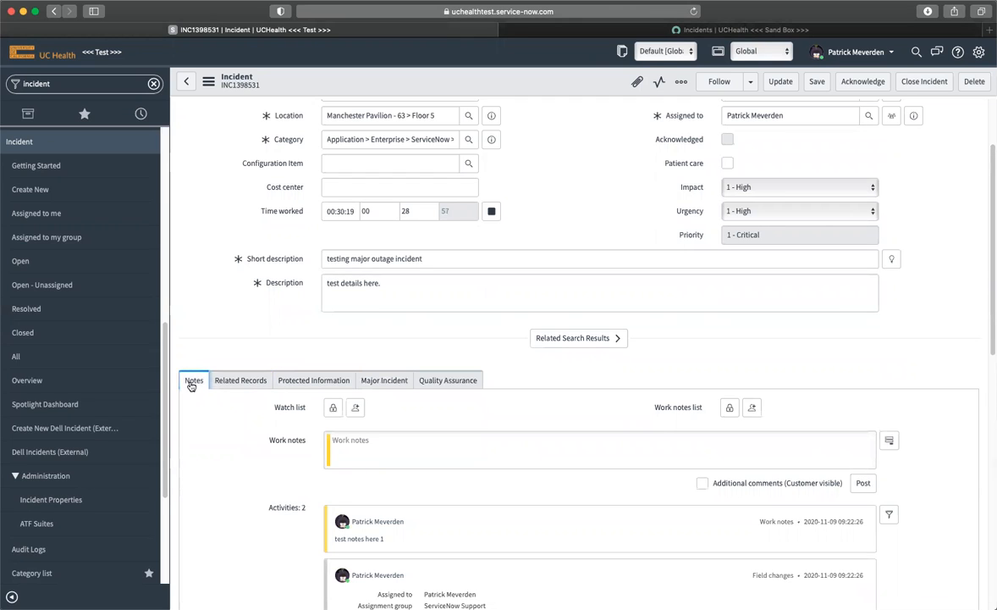
left_click(384, 380)
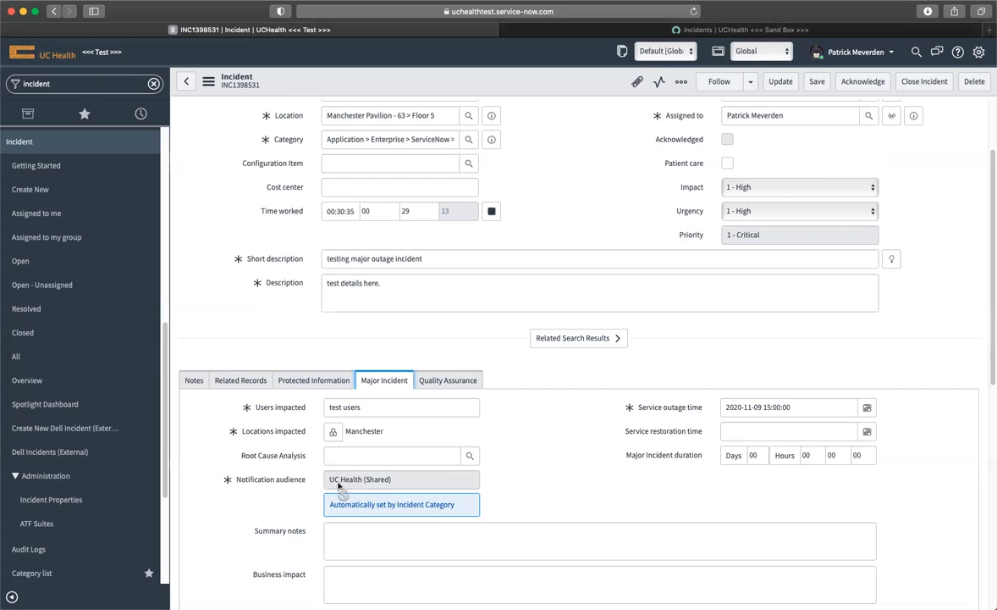
left_click(491, 139)
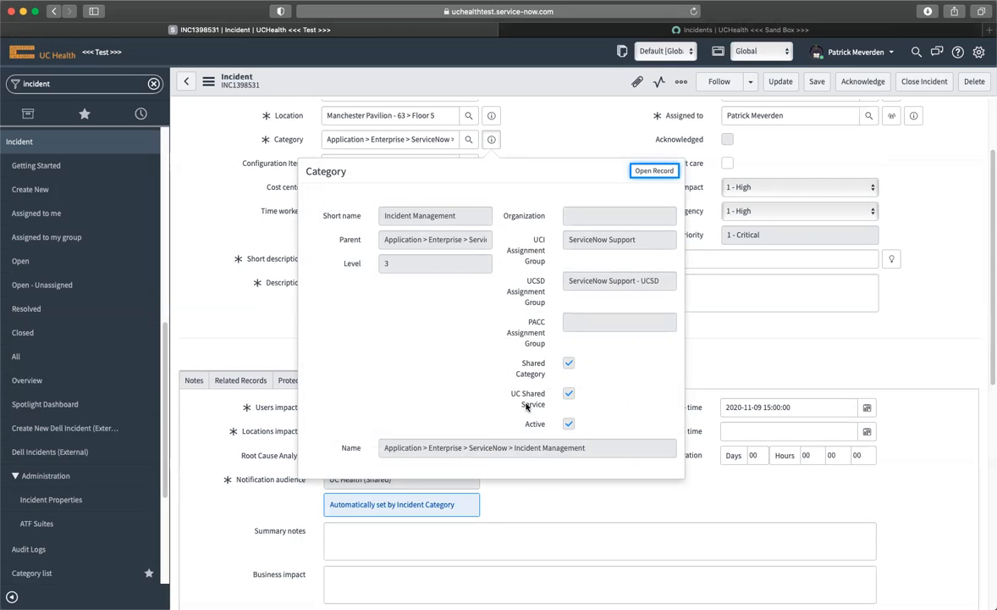
left_click_drag(511, 395, 549, 406)
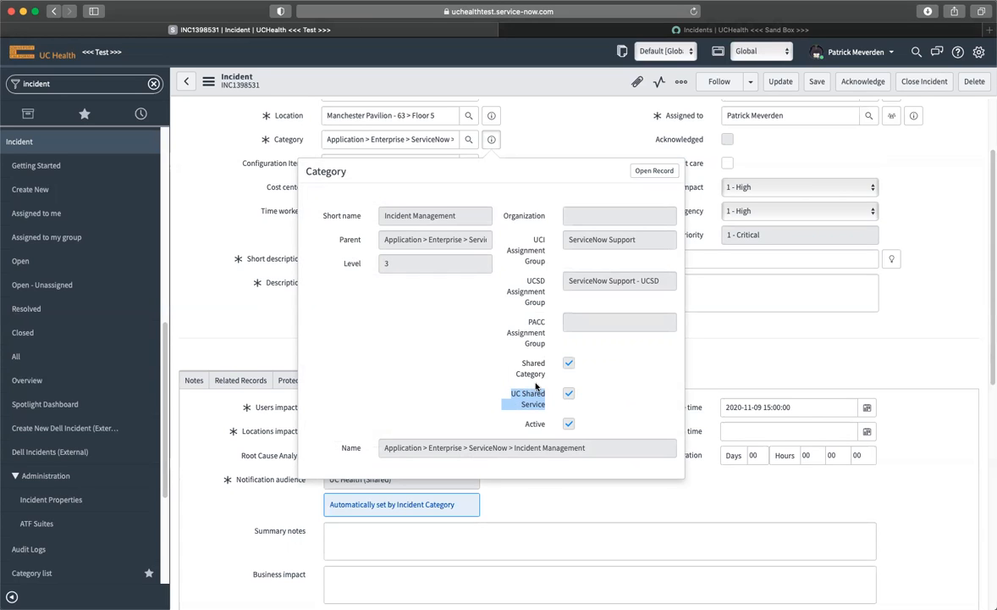
mouse_move(534, 398)
left_click(364, 481)
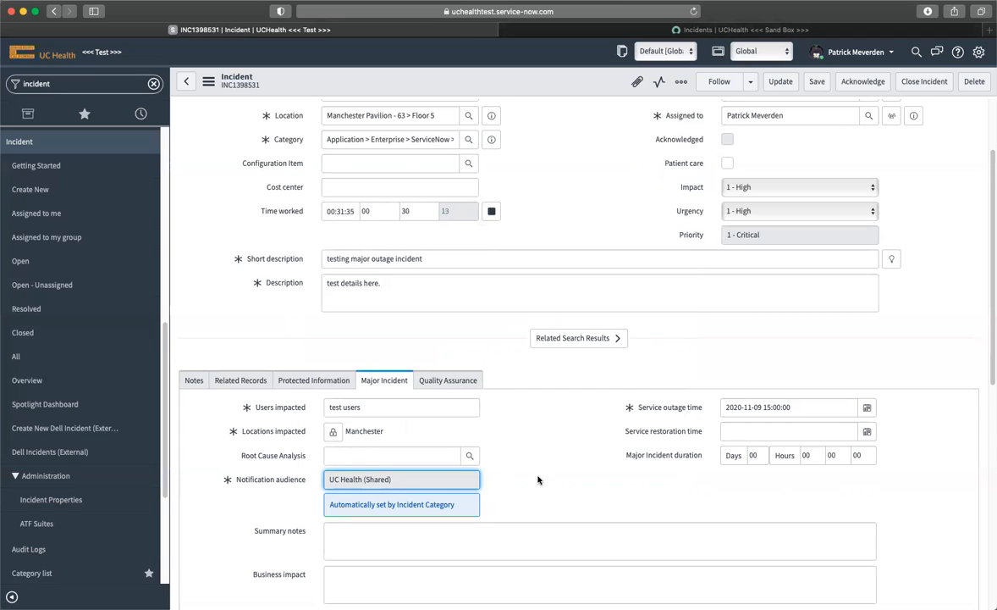
- Save the incident while staying on the record, and accept the Priority 1 notification prompt
scroll(581, 135, "up", 2)
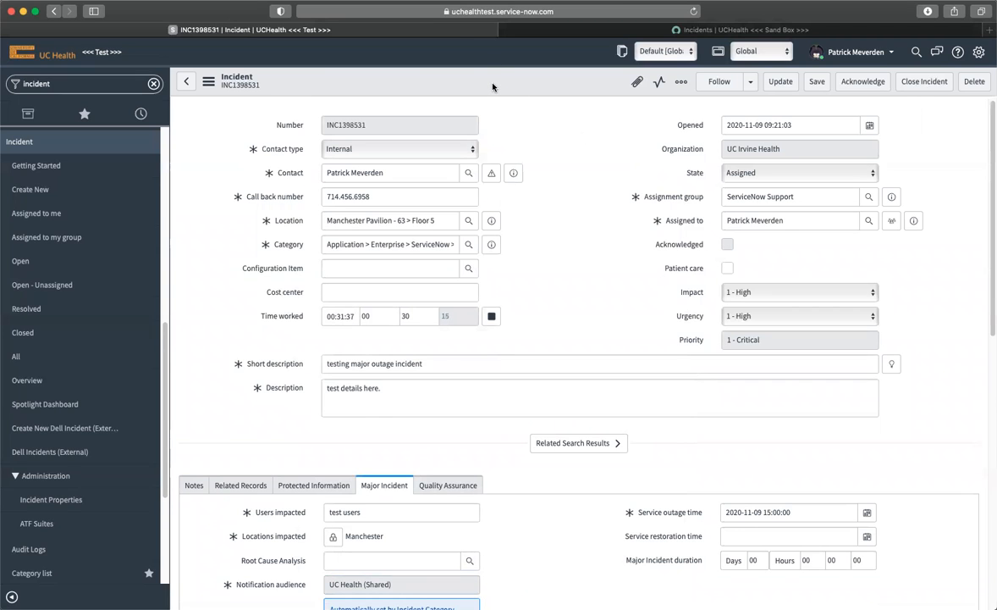
left_click(818, 82)
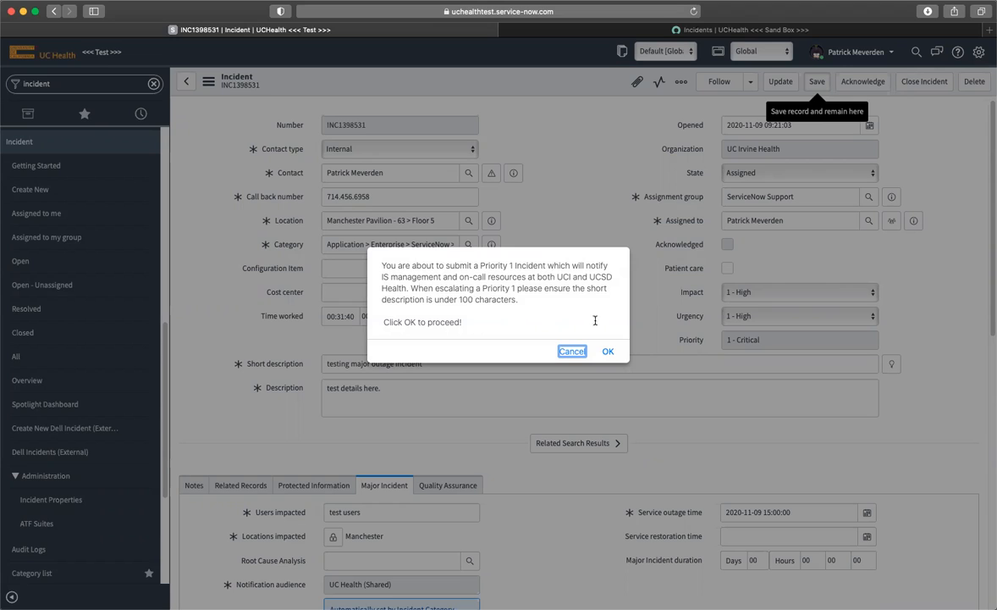
left_click(607, 351)
left_click(608, 351)
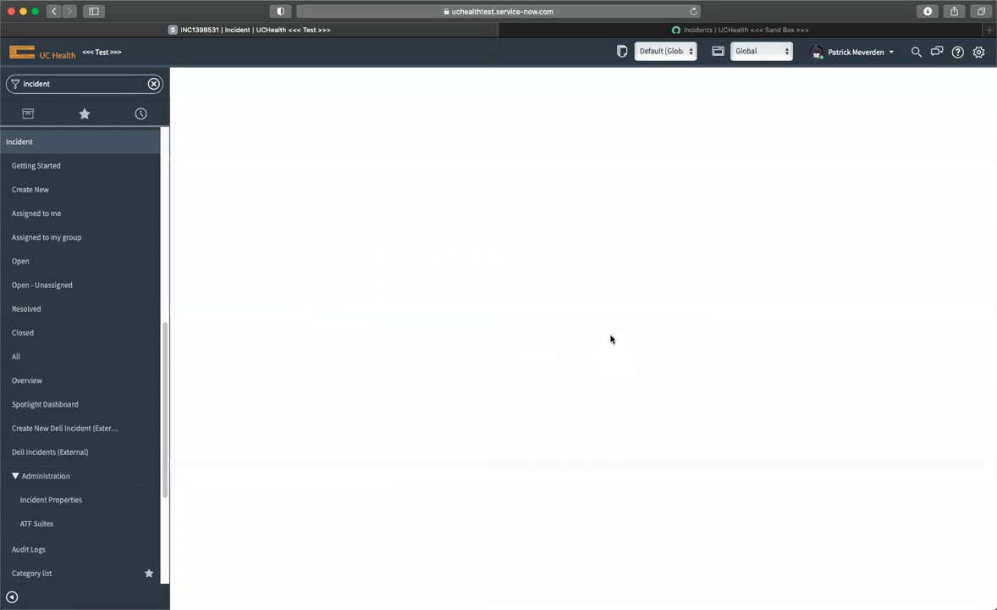
- Examine the saved incident's Major Incident details and the messages about the incident generated in the UCSD Health instance
scroll(474, 169, "down", 5)
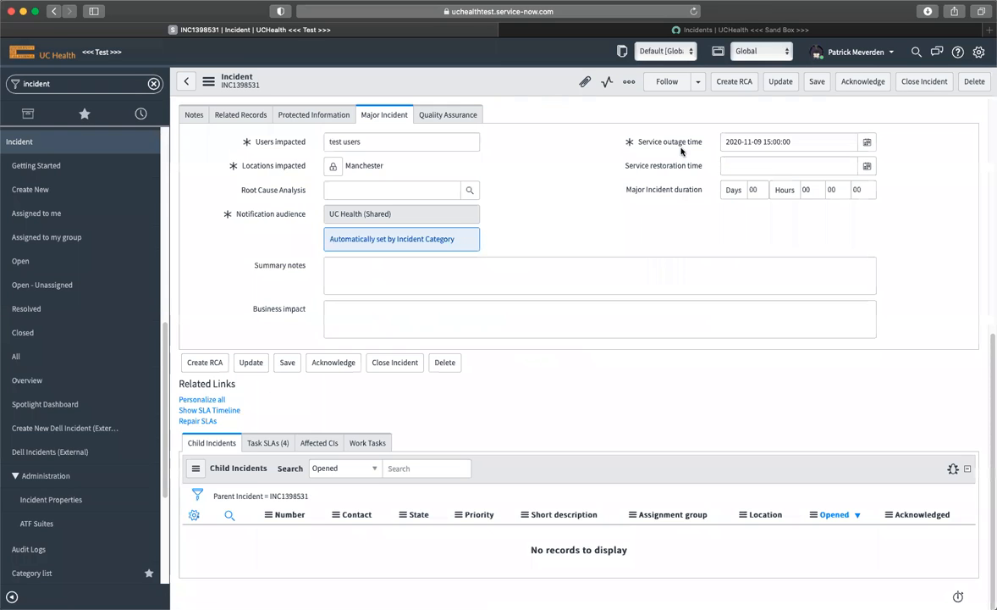
scroll(563, 288, "up", 2)
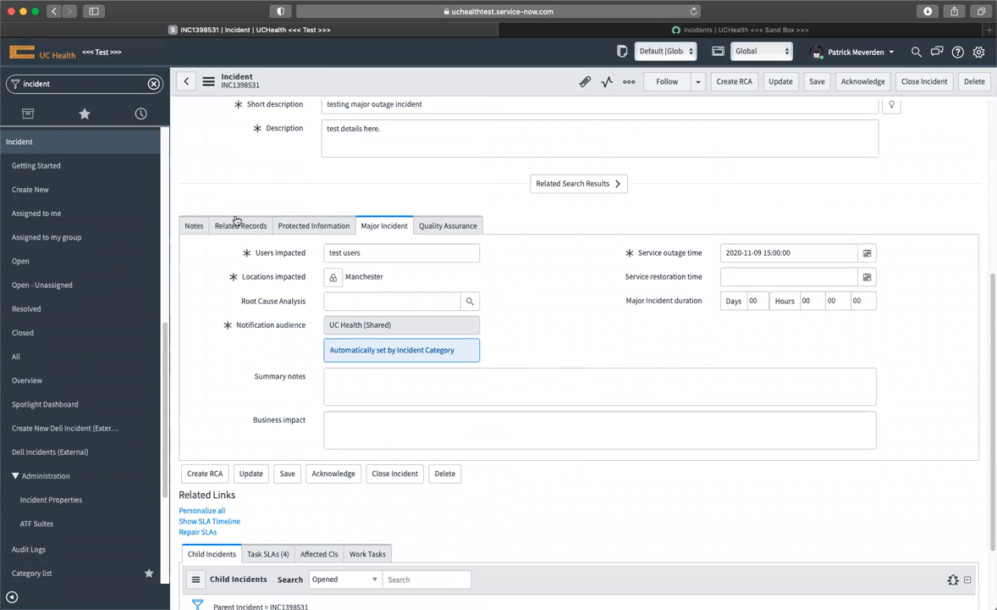
left_click(194, 225)
scroll(342, 293, "up", 1)
scroll(342, 293, "up", 4)
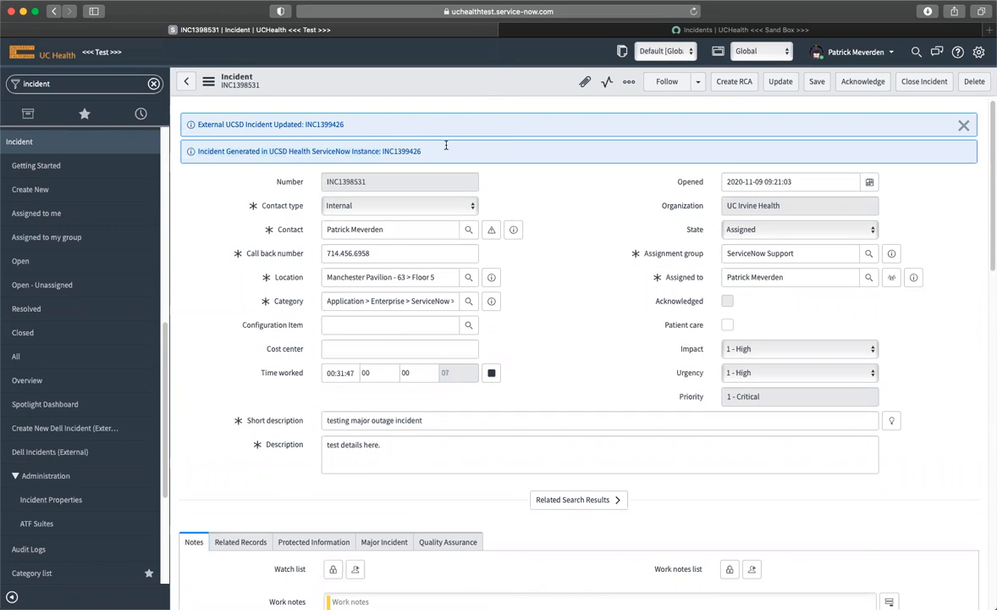
triple_click(410, 151)
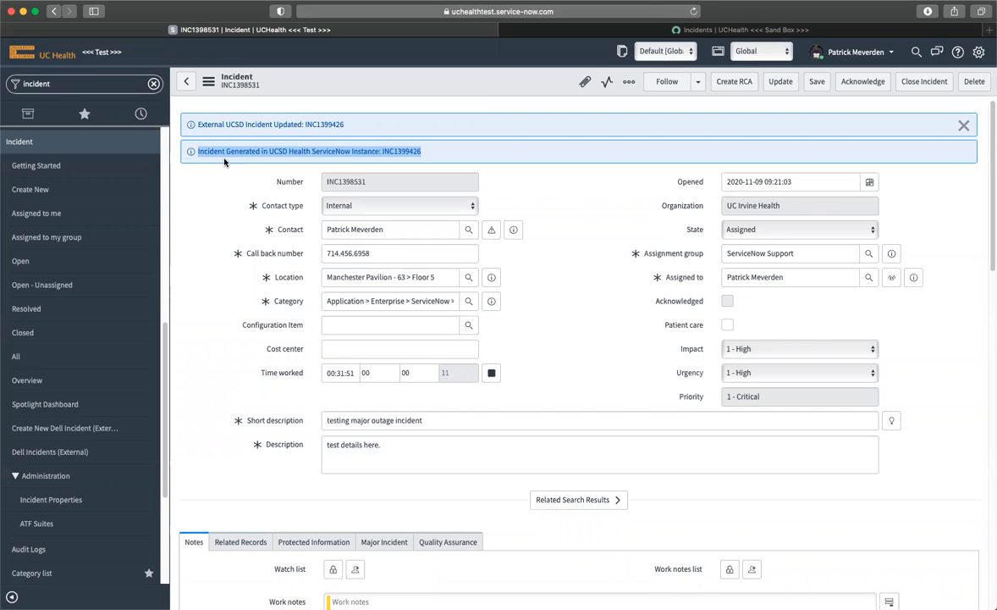
key("Tab")
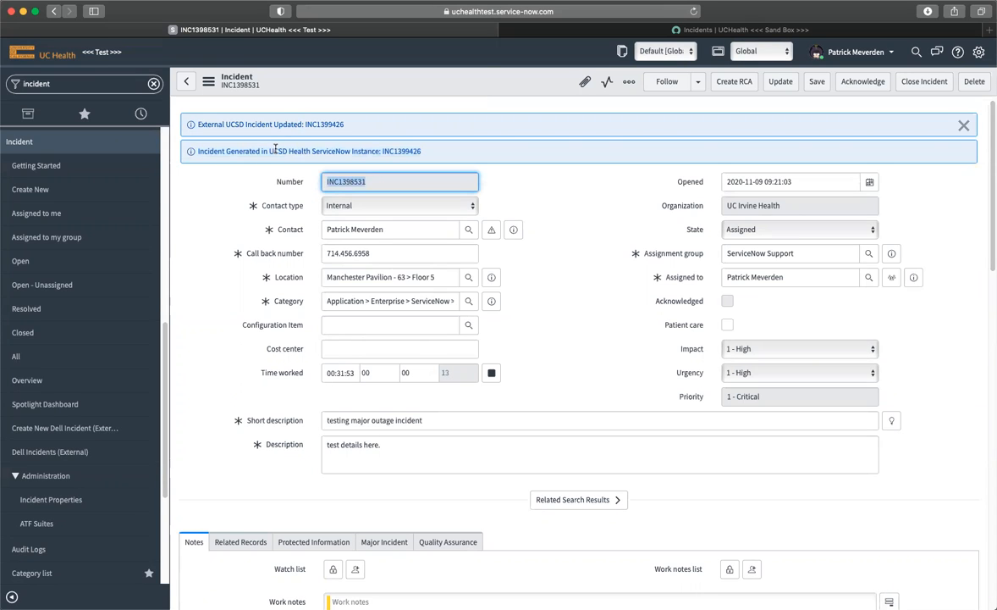
double_click(398, 152)
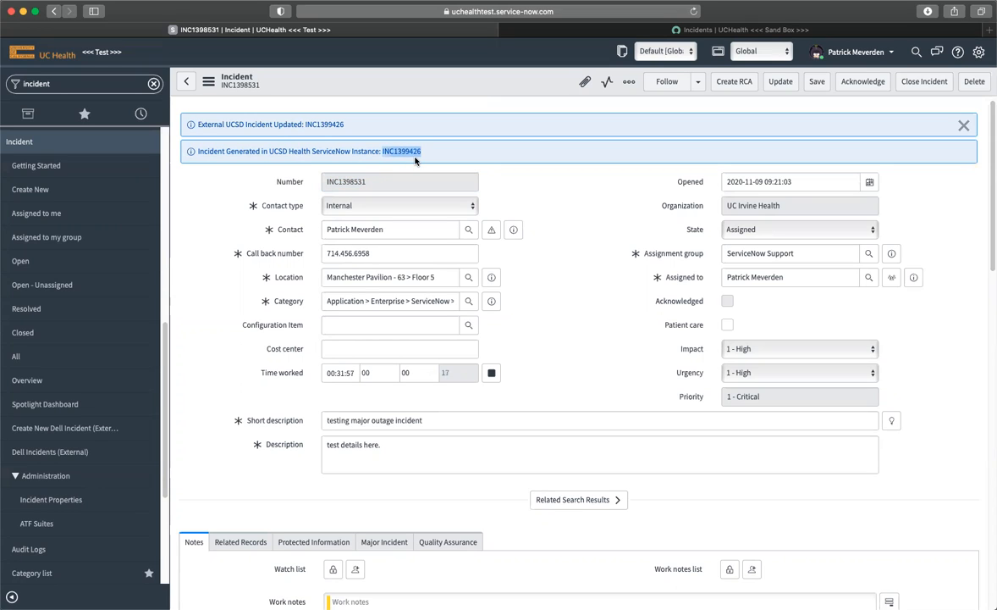
left_click(523, 193)
- Examine the activity entries about the UCSD incident and the External Incident reference in the related records
scroll(309, 493, "down", 5)
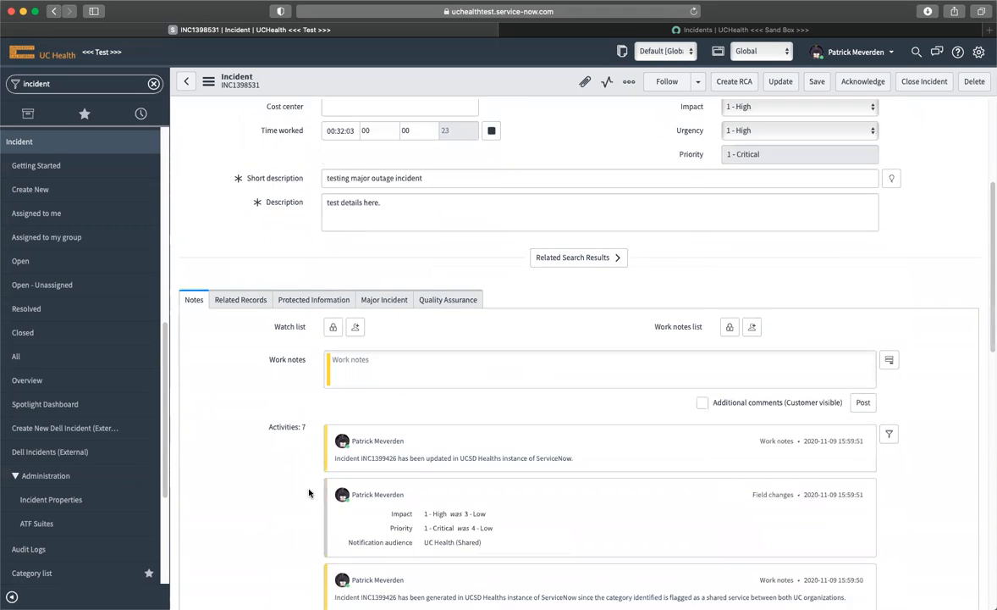
scroll(309, 492, "down", 1)
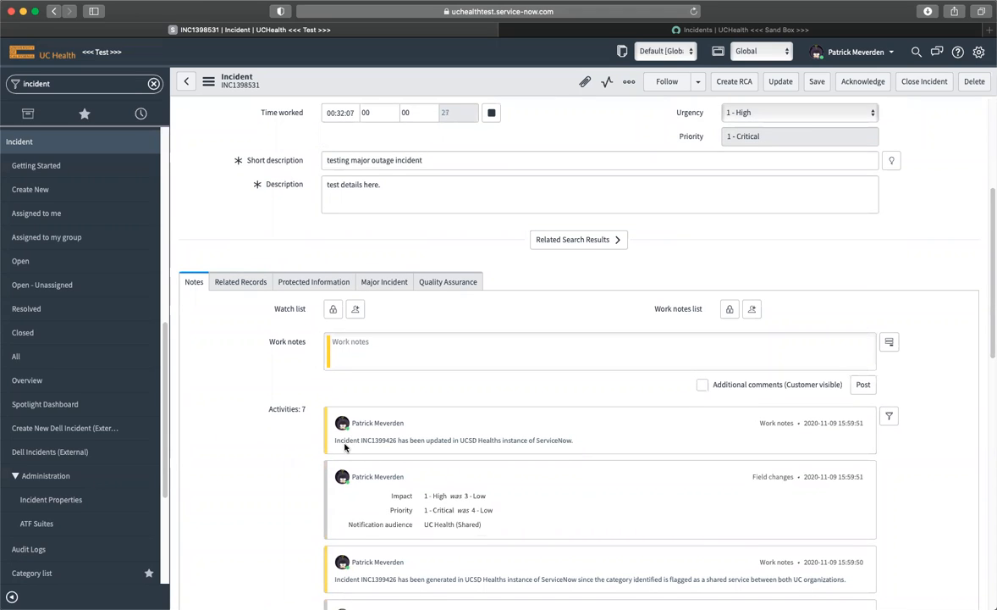
scroll(344, 446, "down", 3)
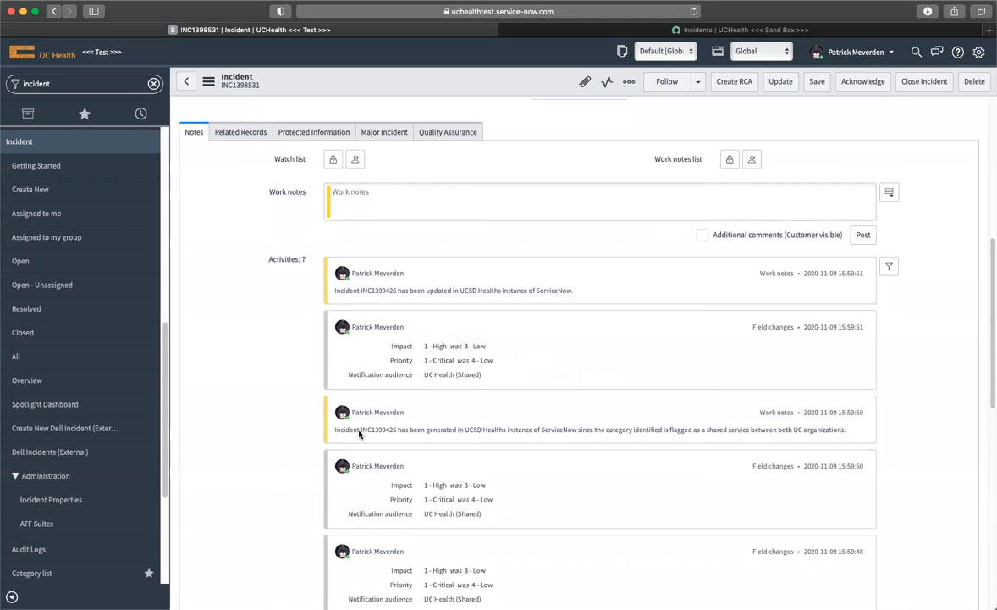
scroll(378, 374, "down", 1)
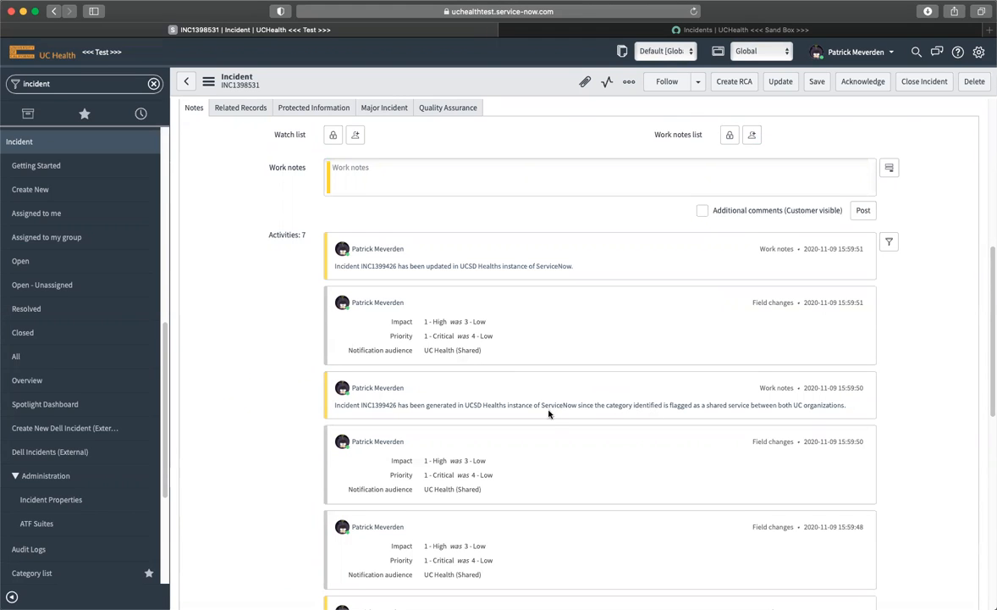
scroll(550, 348, "up", 5)
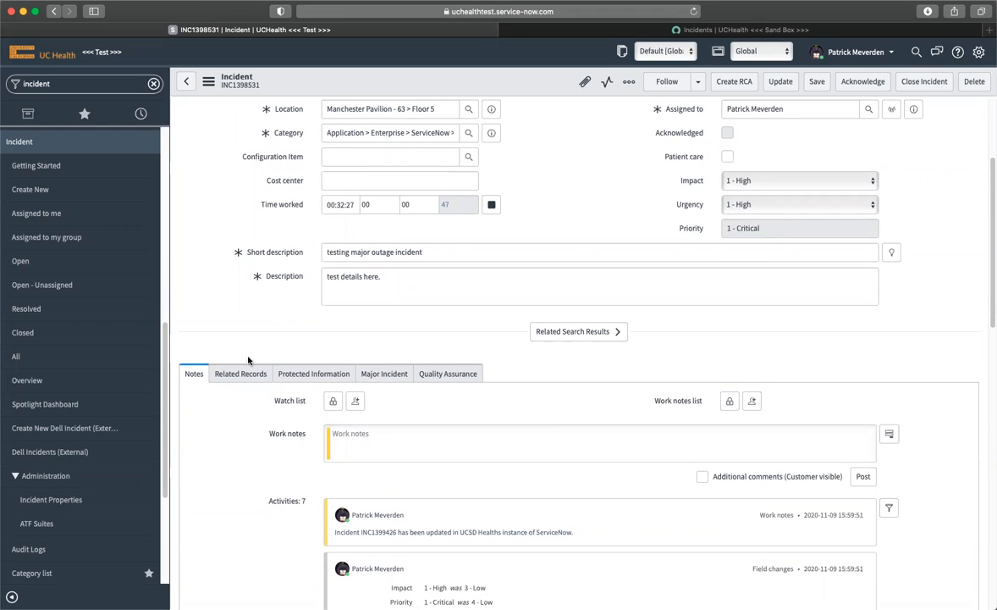
left_click(238, 376)
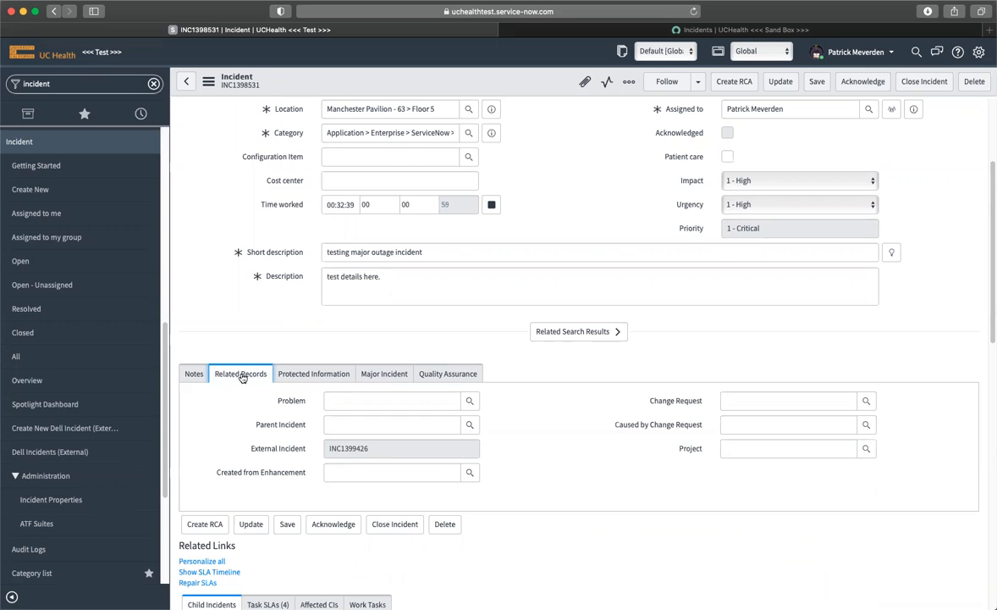
left_click(206, 375)
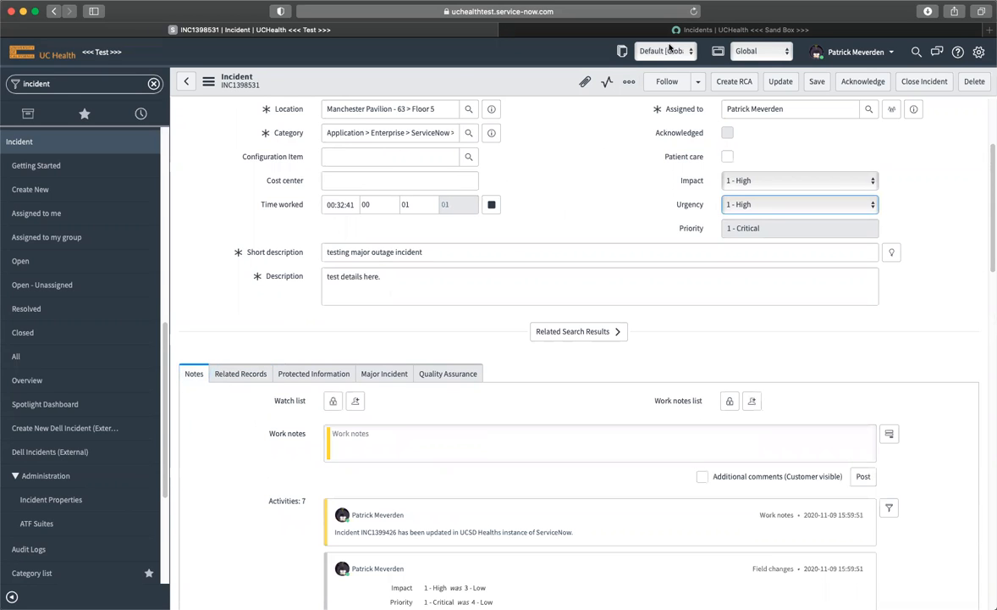
- Switch to the Sand Box instance and refresh its list of active incidents
left_click(734, 29)
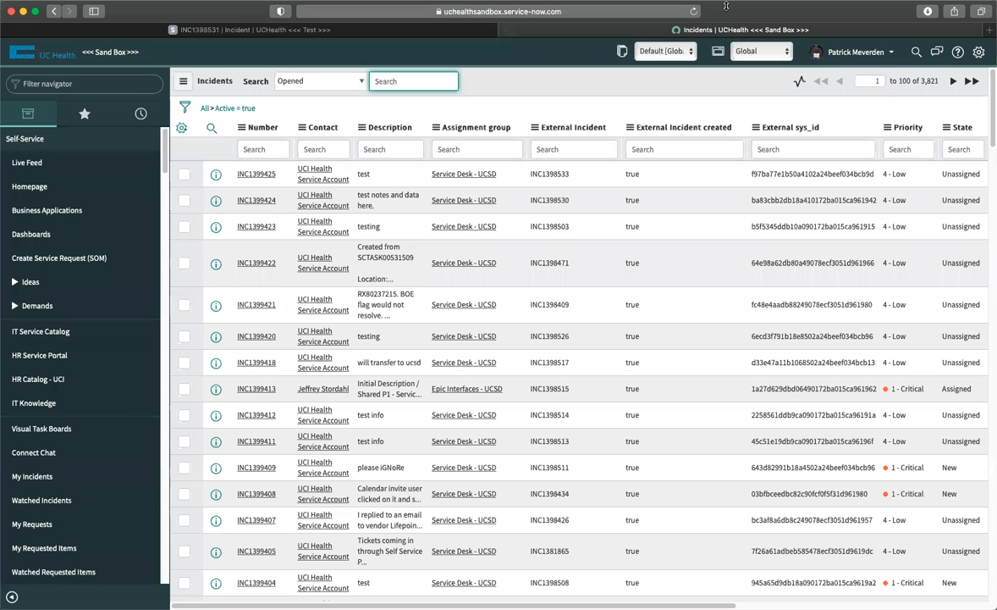
left_click(243, 110)
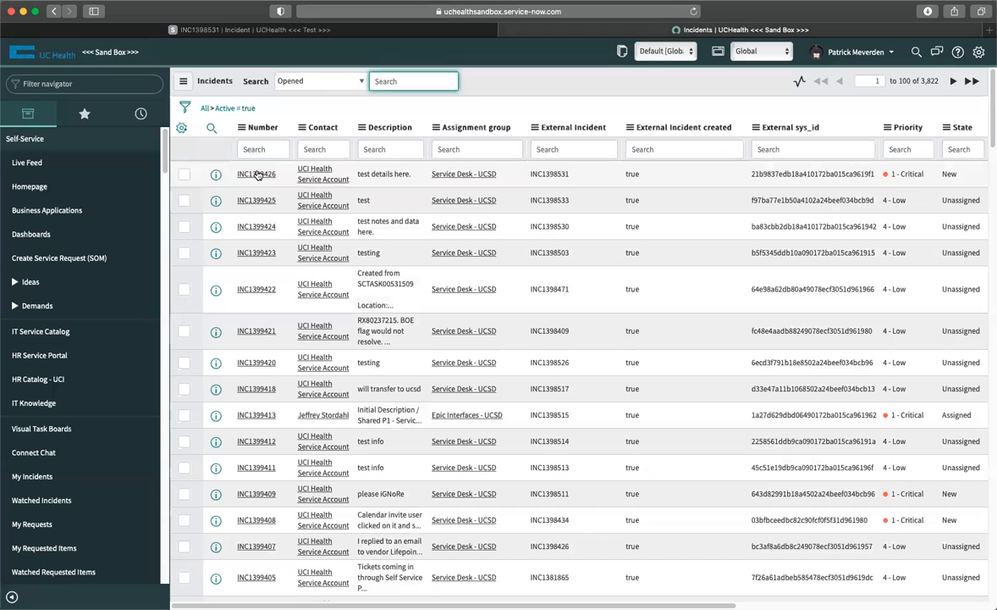
- Open incident INC1399426 and compare its number with the External Incident reference on the source incident in the Test instance
left_click(257, 175)
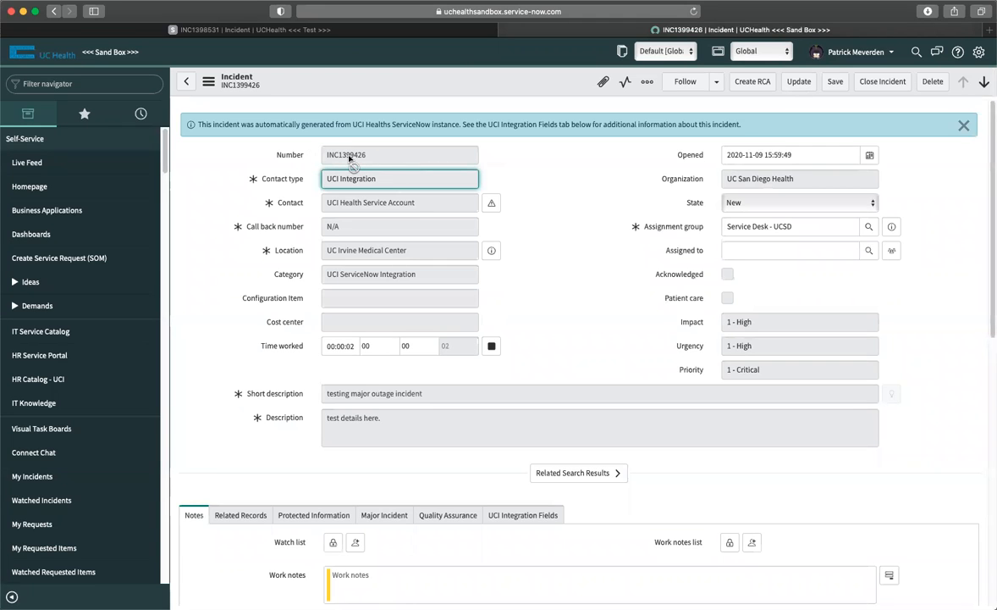
left_click(259, 30)
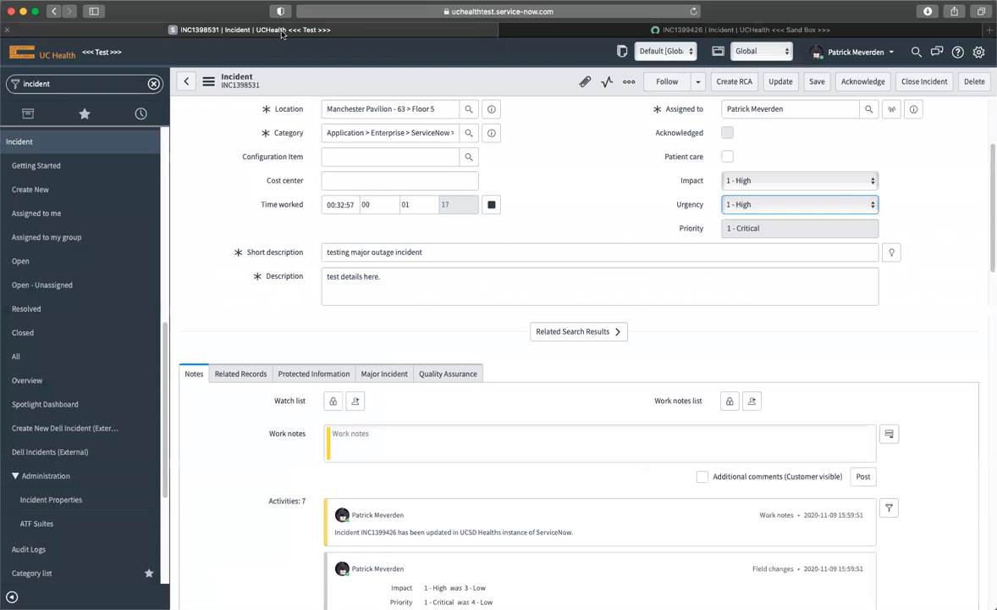
left_click(252, 370)
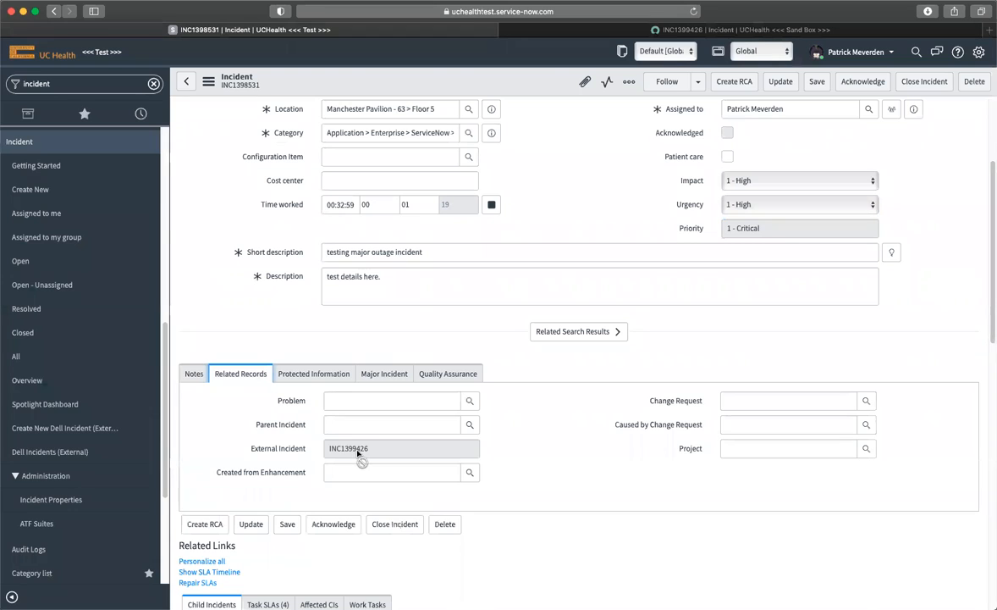
double_click(333, 448)
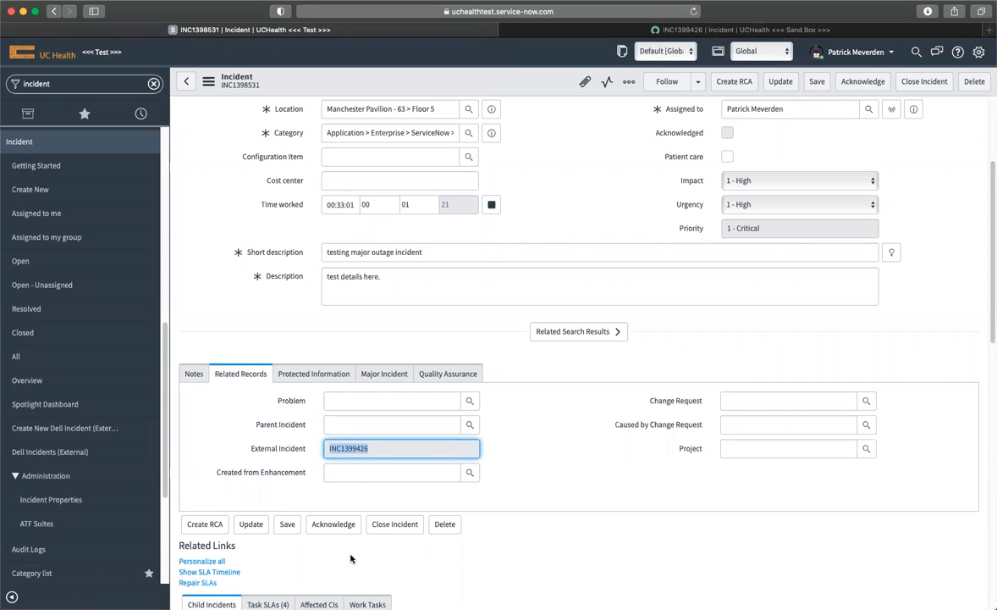
left_click(712, 32)
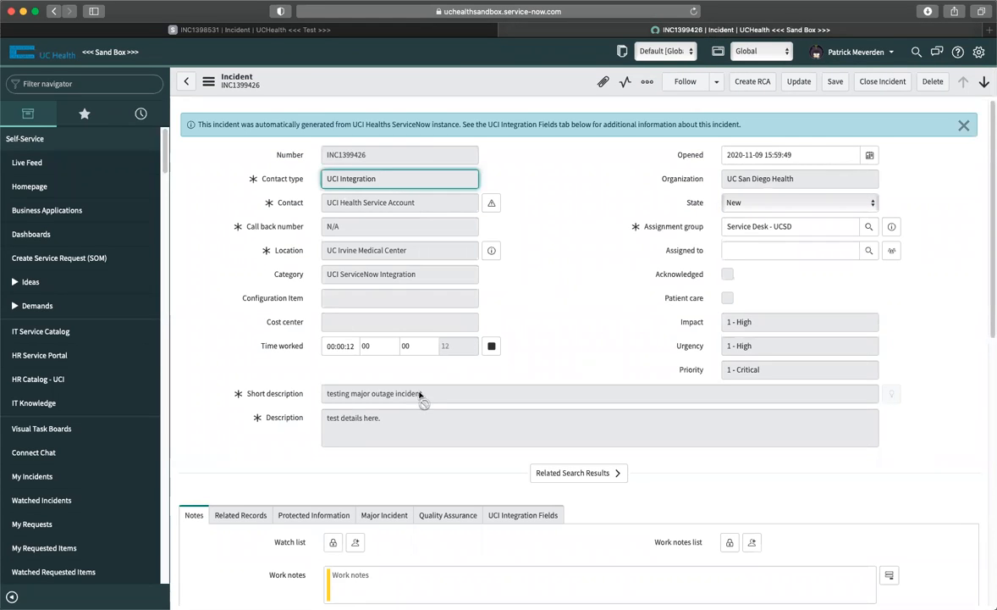
double_click(346, 157)
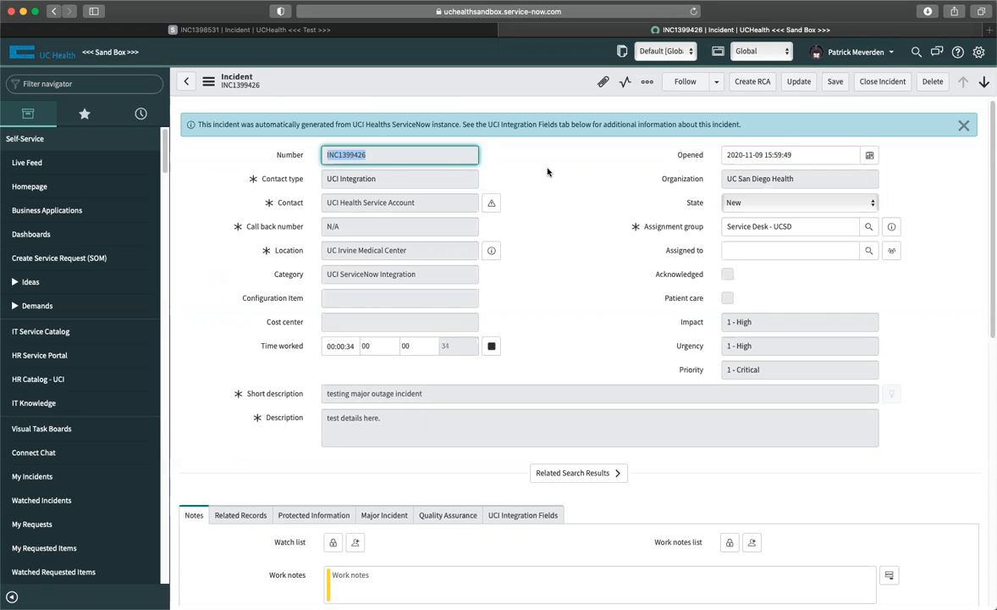
left_click(507, 160)
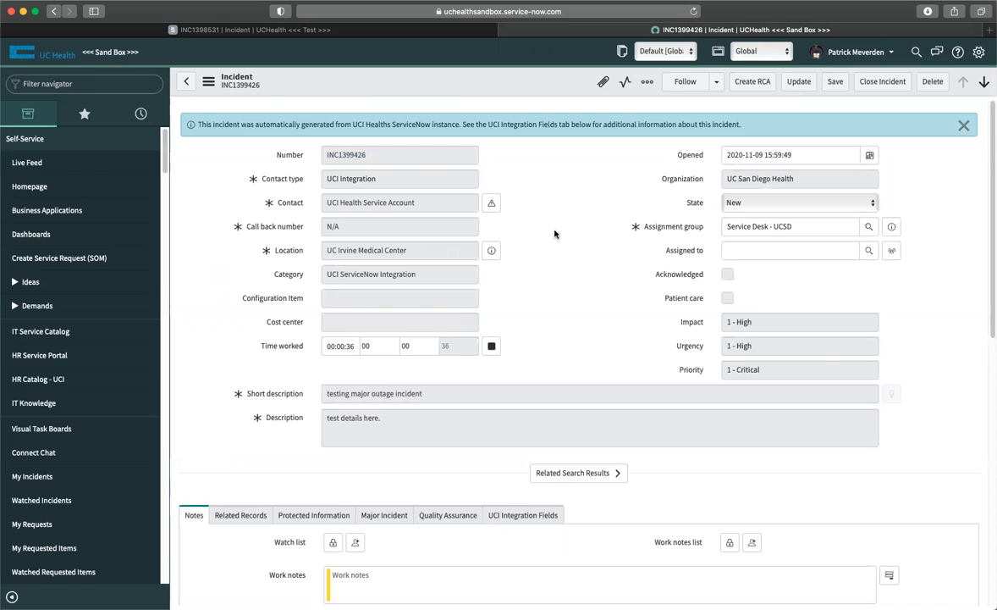
- Examine the generated incident's main fields and its activity entries, including the work notes carried over from the source incident
scroll(509, 355, "down", 1)
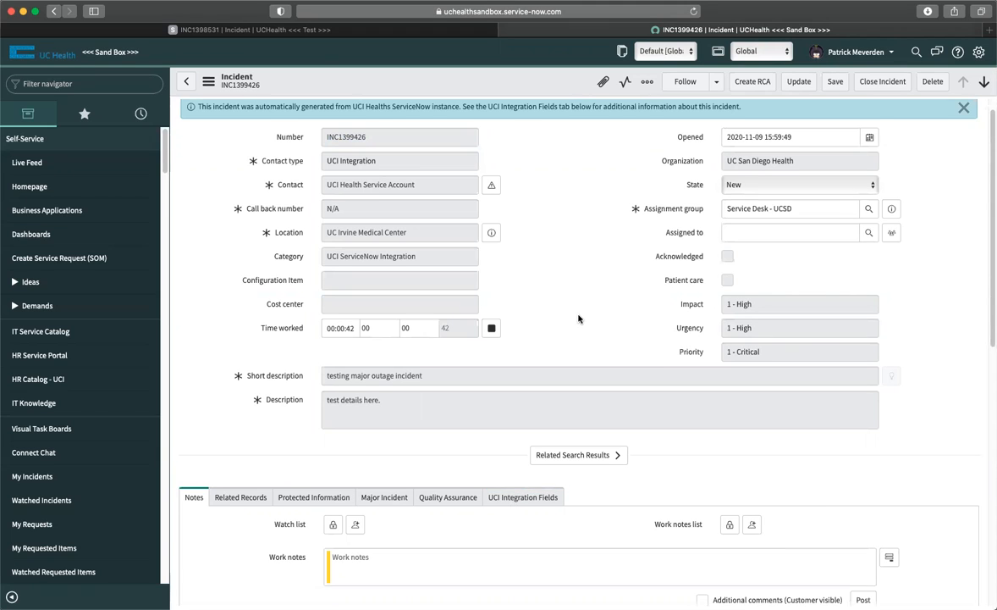
scroll(533, 295, "up", 1)
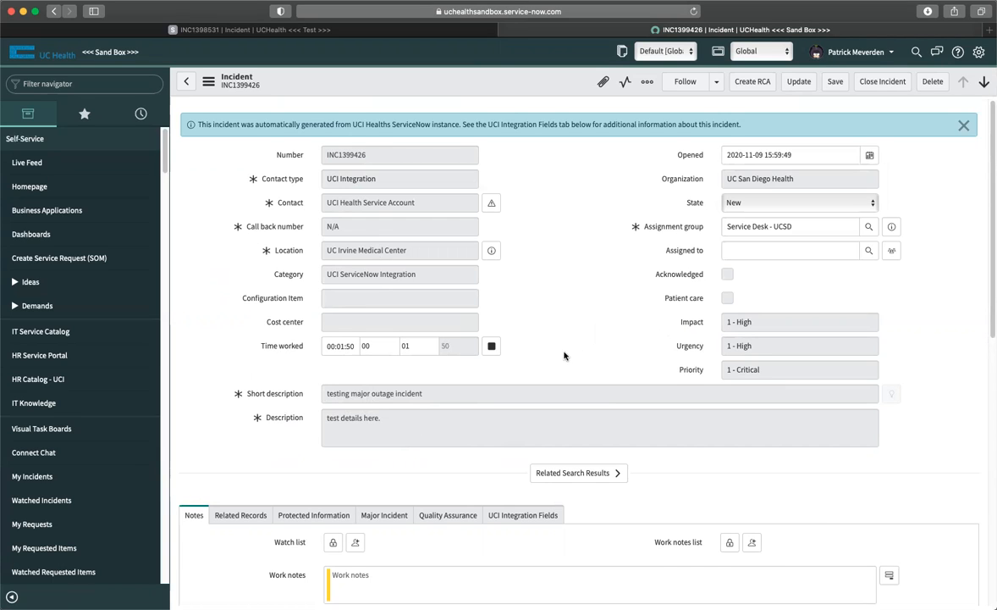
scroll(575, 339, "down", 1)
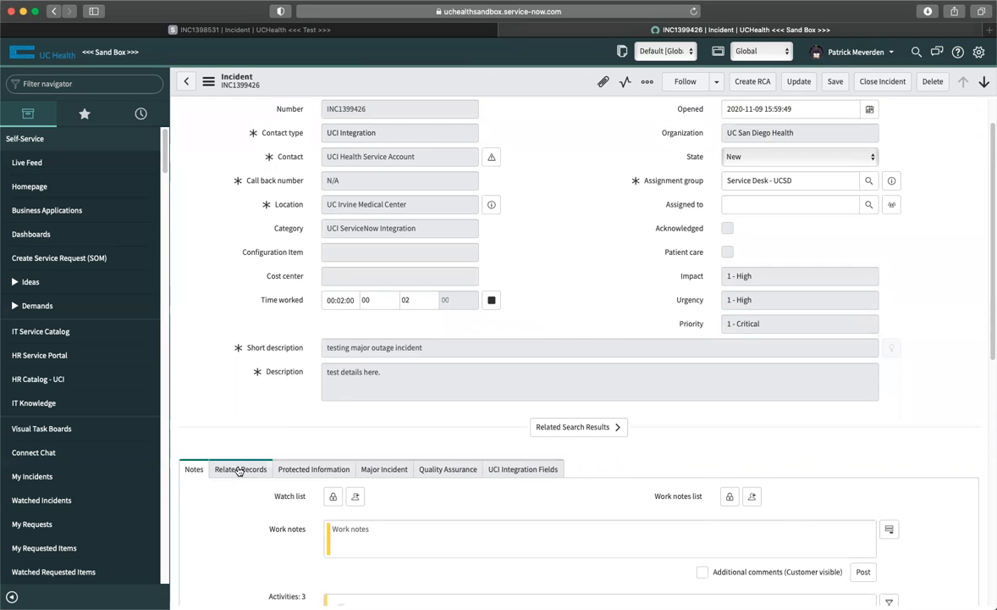
scroll(221, 428, "down", 3)
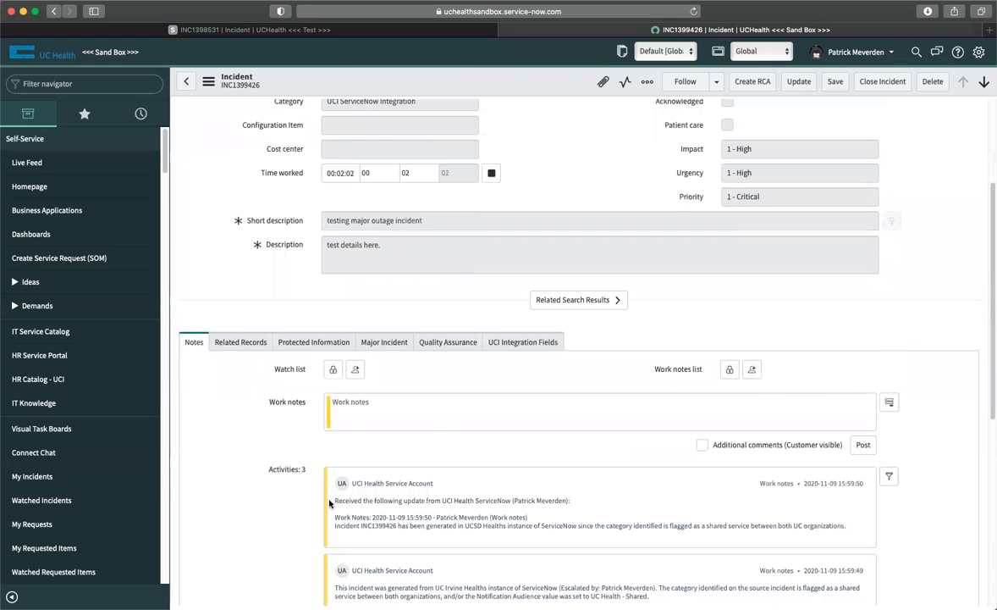
scroll(305, 461, "down", 4)
scroll(344, 427, "down", 1)
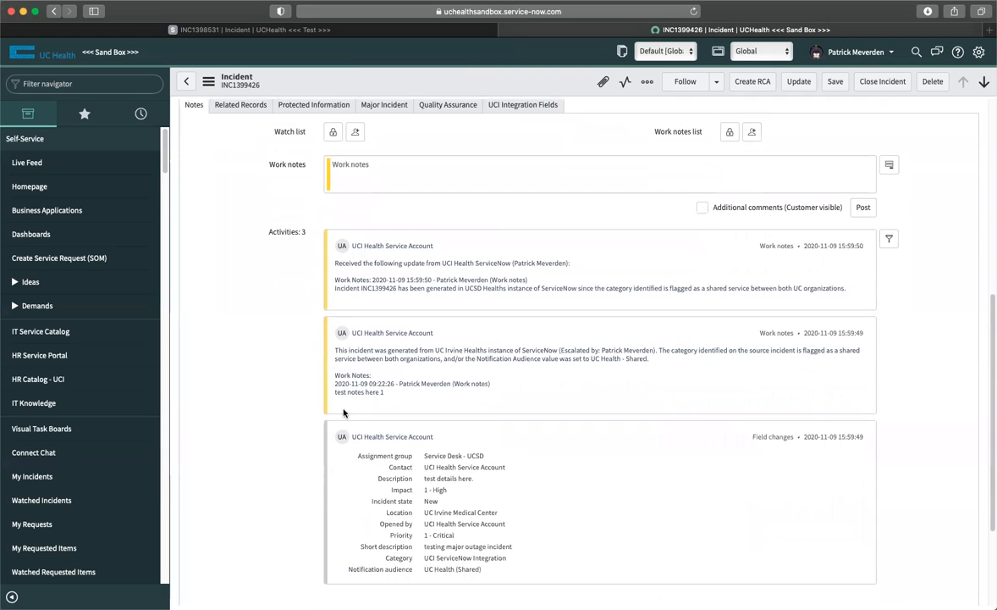
left_click_drag(341, 353, 348, 386)
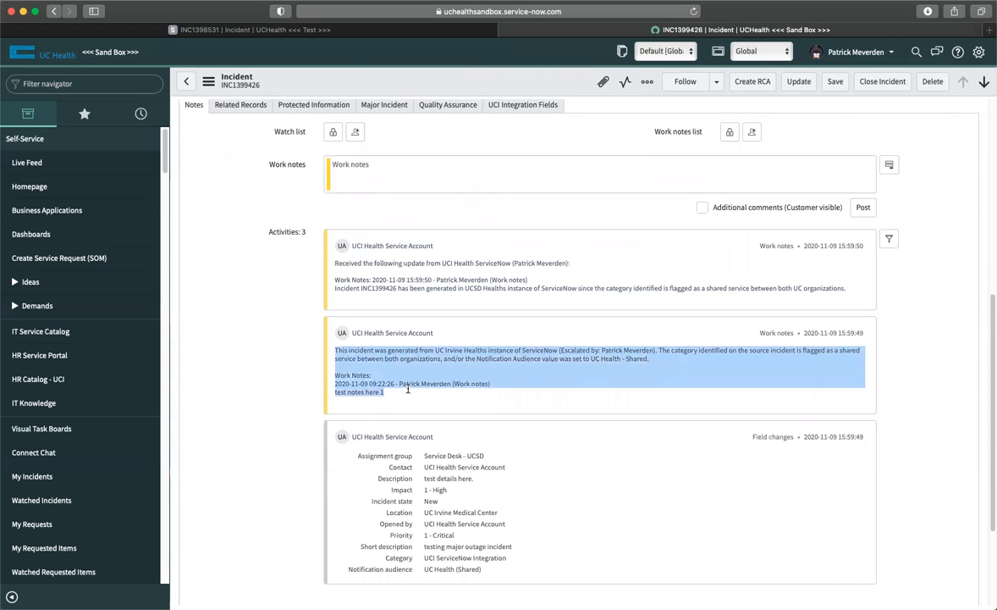
left_click(379, 373)
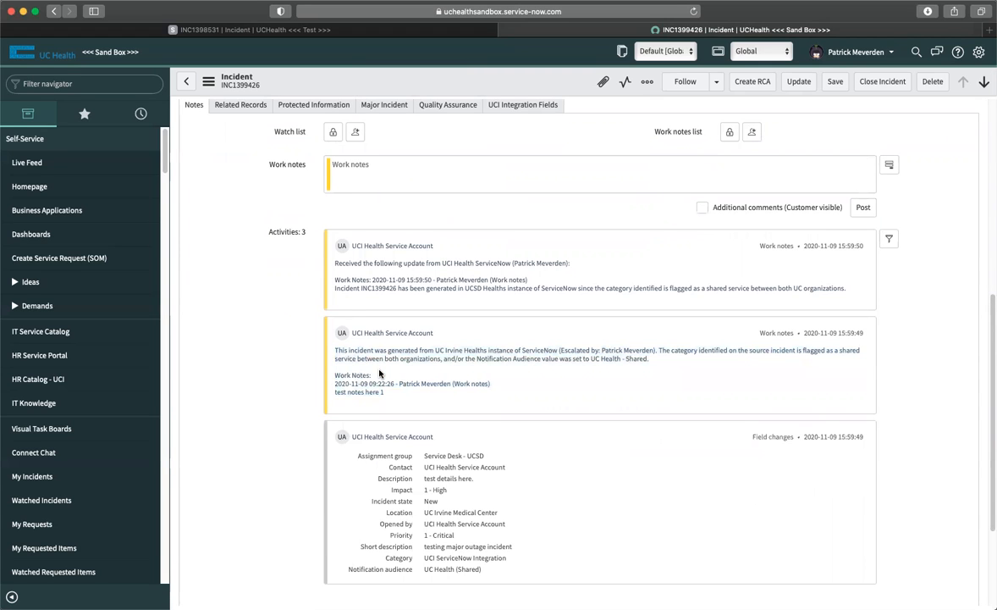
scroll(380, 374, "down", 1)
scroll(379, 369, "down", 1)
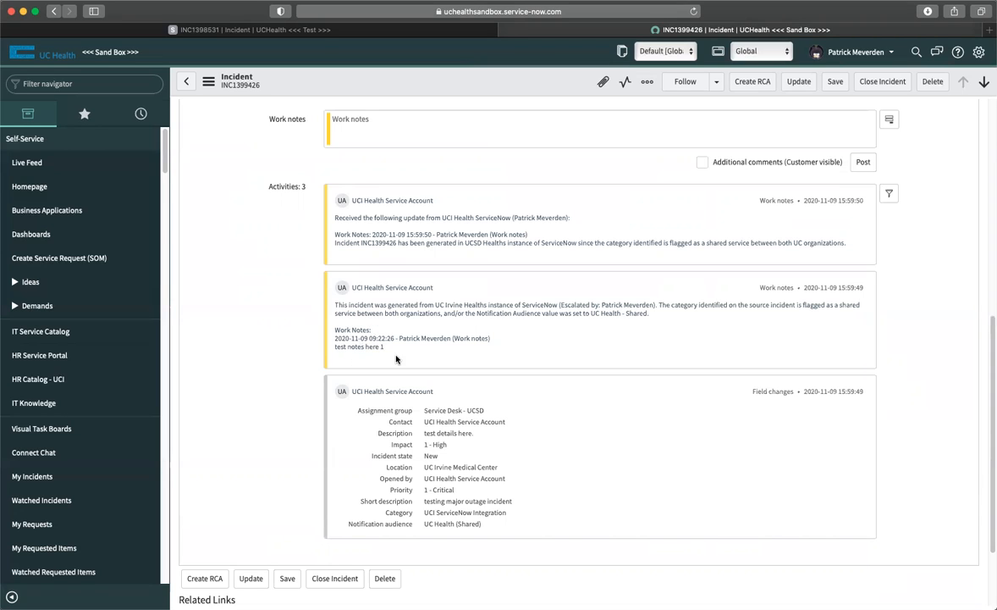
scroll(394, 356, "up", 1)
scroll(394, 398, "up", 5)
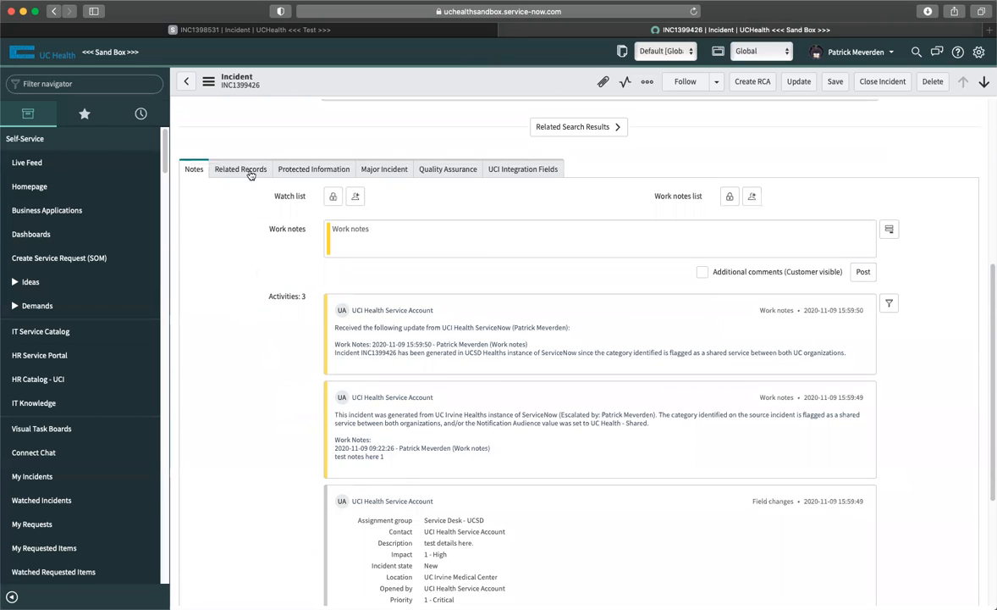
- Check the External Incident reference in the generated incident's related records
left_click(247, 169)
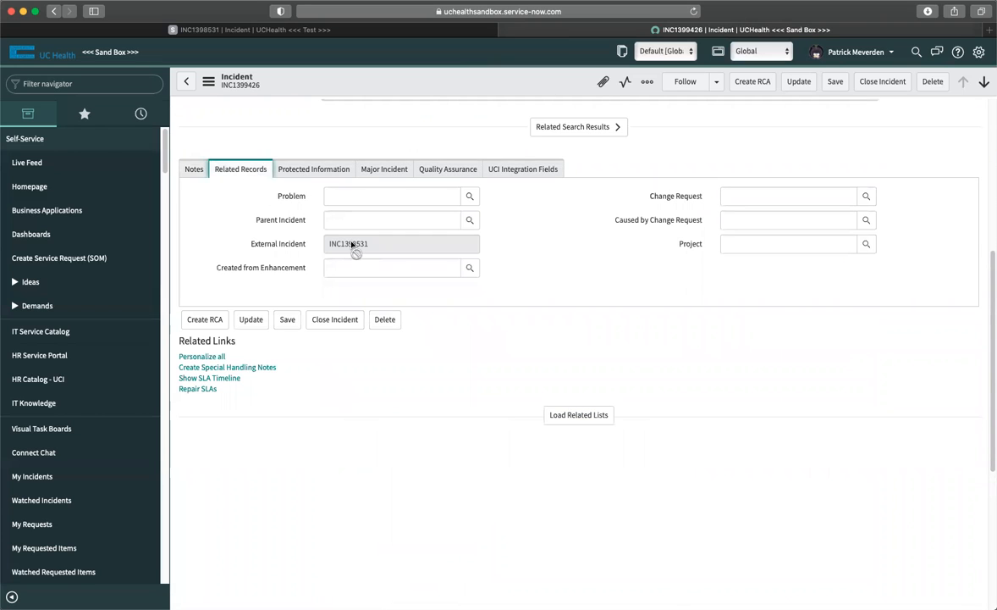
double_click(352, 244)
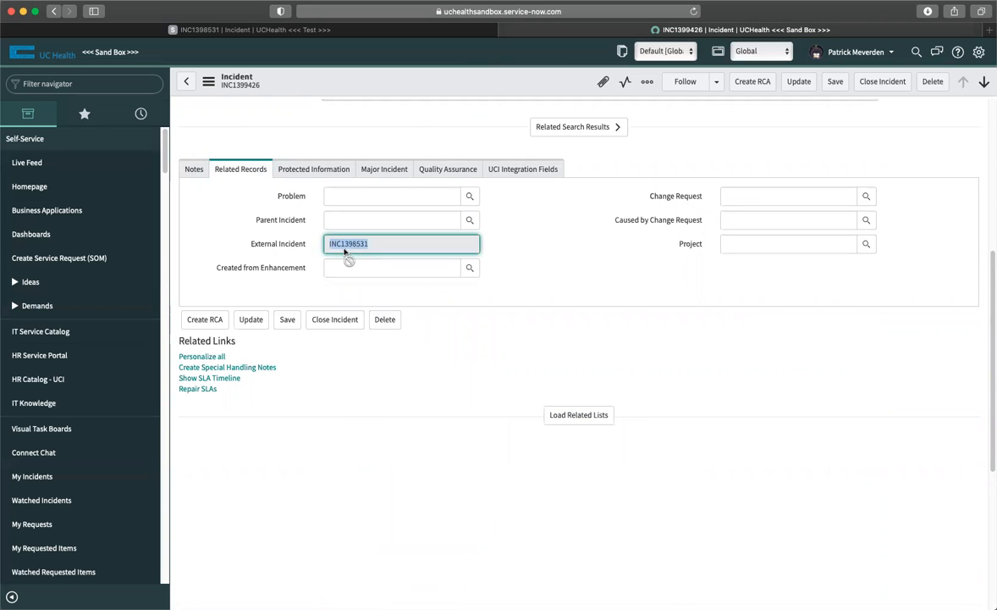
scroll(347, 258, "up", 5)
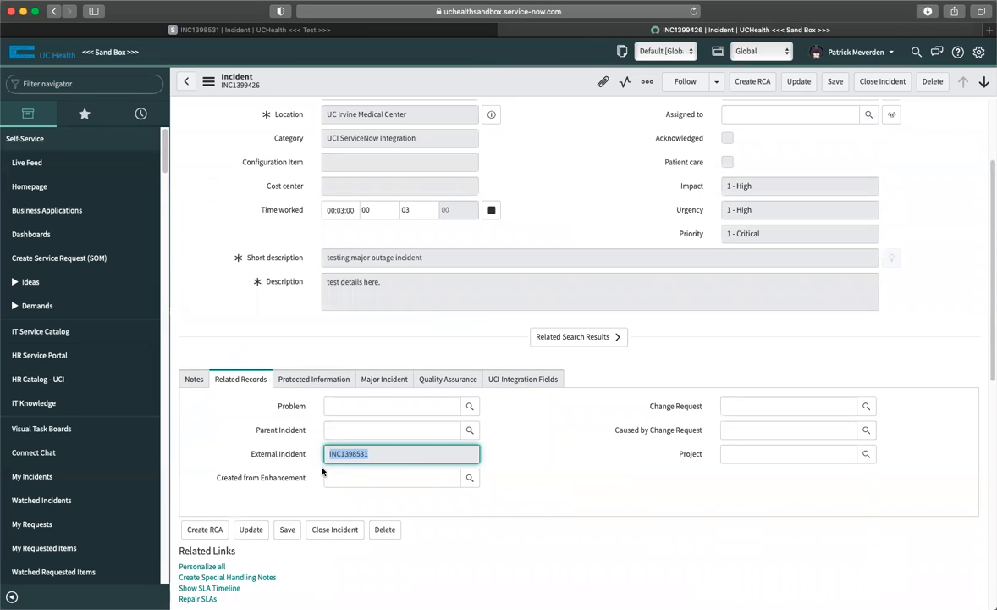
- Review the generated incident's Protected Information, Major Incident, Quality Assurance and UCI Integration Fields sections
left_click_drag(340, 461, 298, 383)
left_click(298, 383)
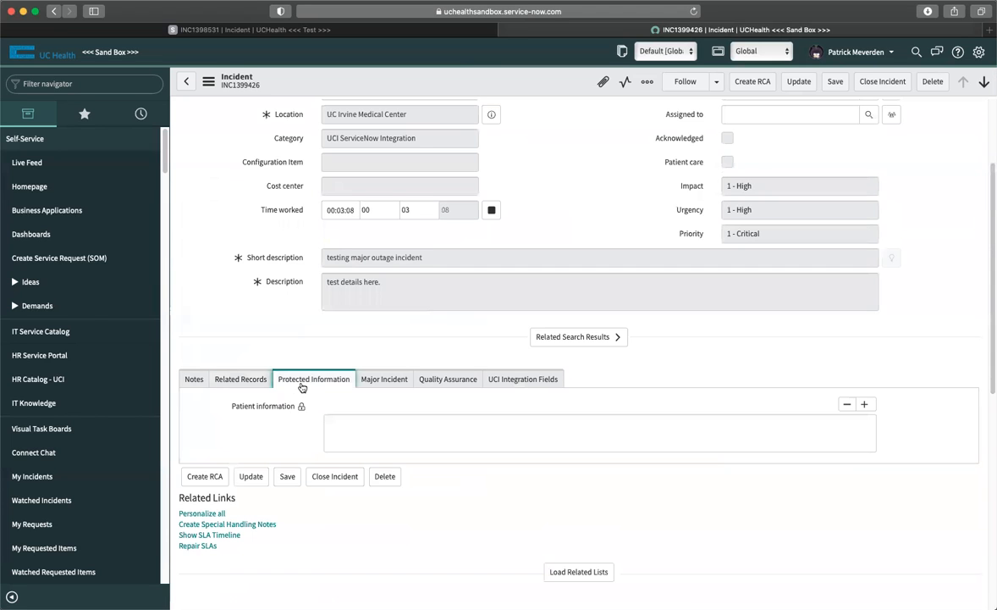
left_click(391, 382)
scroll(463, 378, "down", 1)
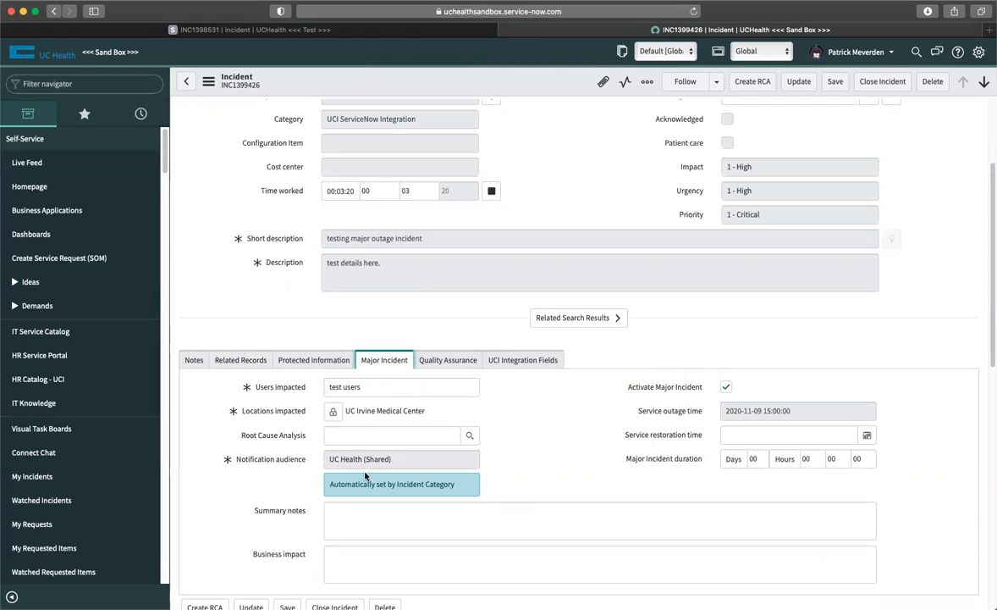
left_click(452, 362)
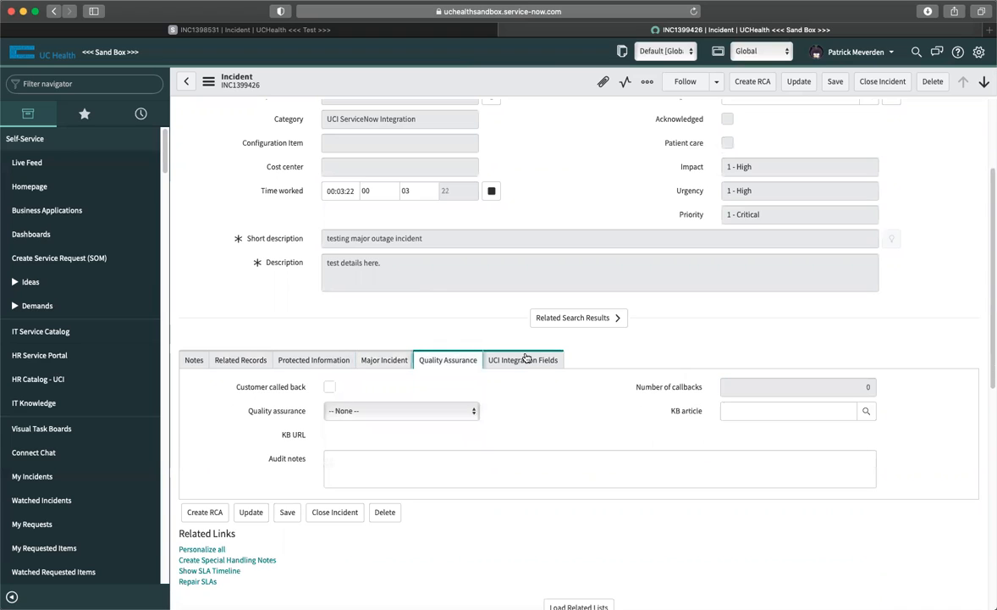
left_click(525, 359)
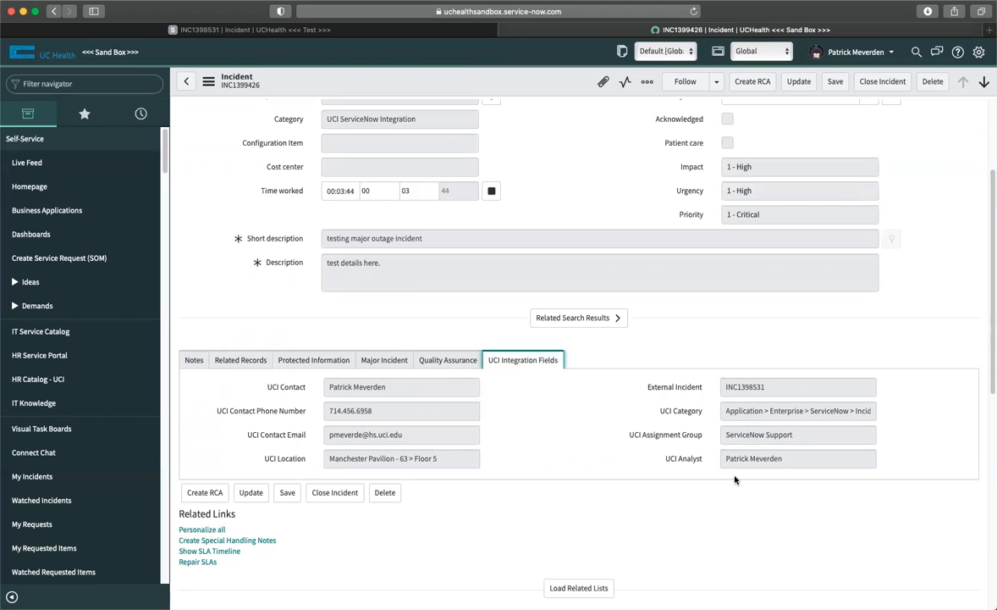
scroll(392, 390, "up", 4)
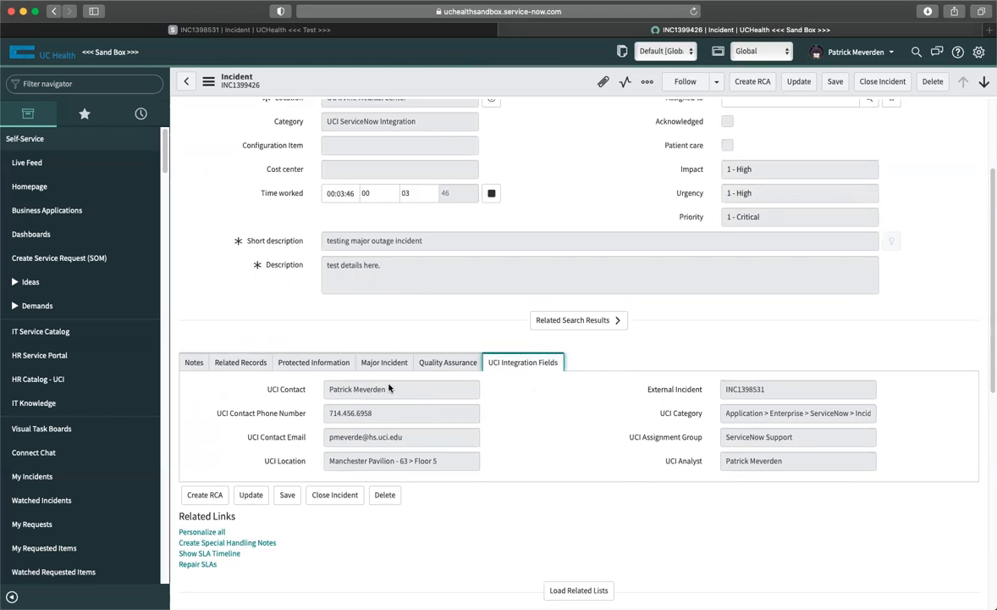
scroll(419, 415, "down", 3)
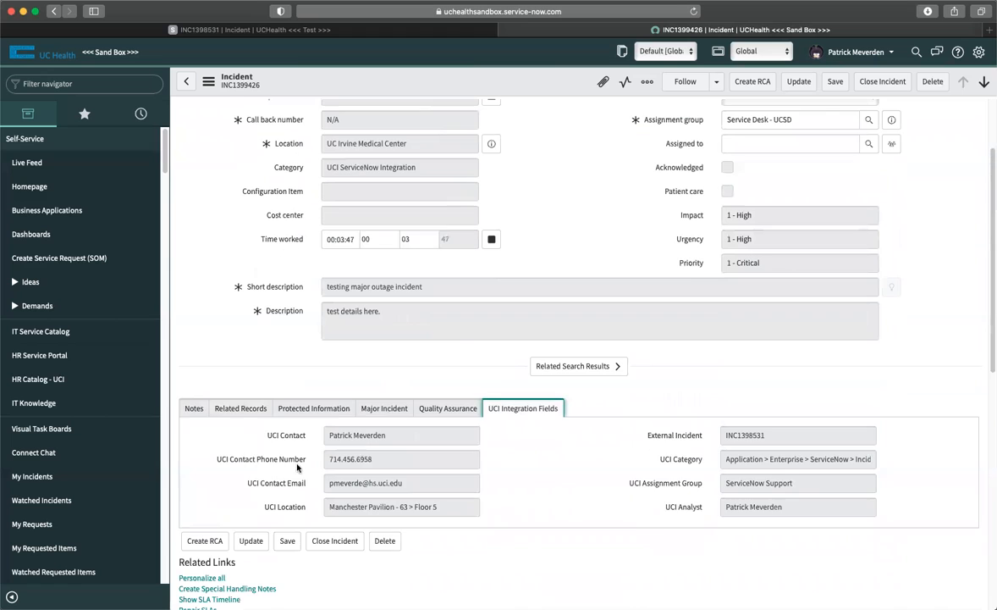
- Post the work note "test reply update. is this working?" on the generated incident
left_click(196, 412)
scroll(197, 415, "down", 2)
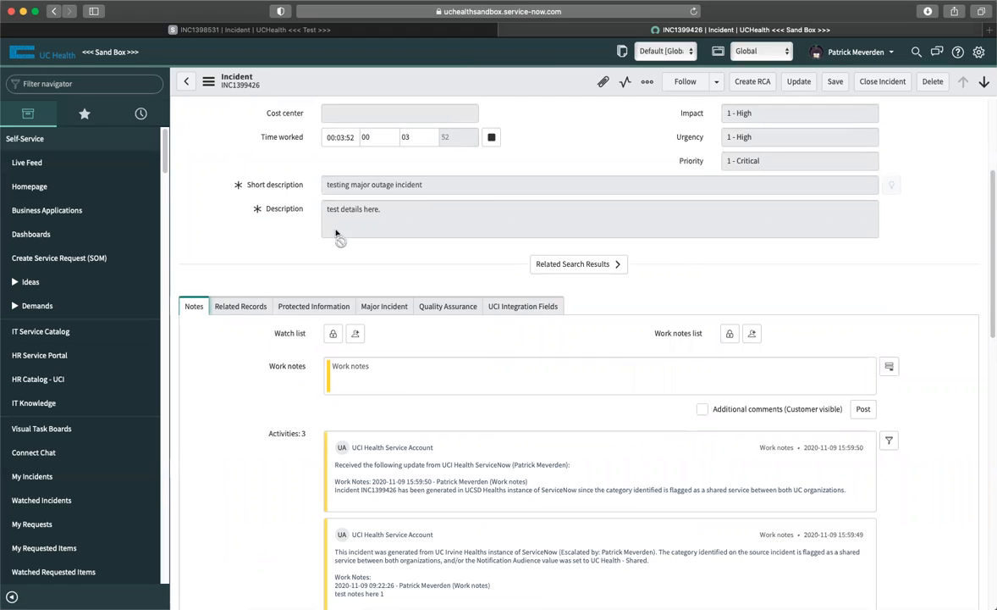
scroll(391, 233, "up", 1)
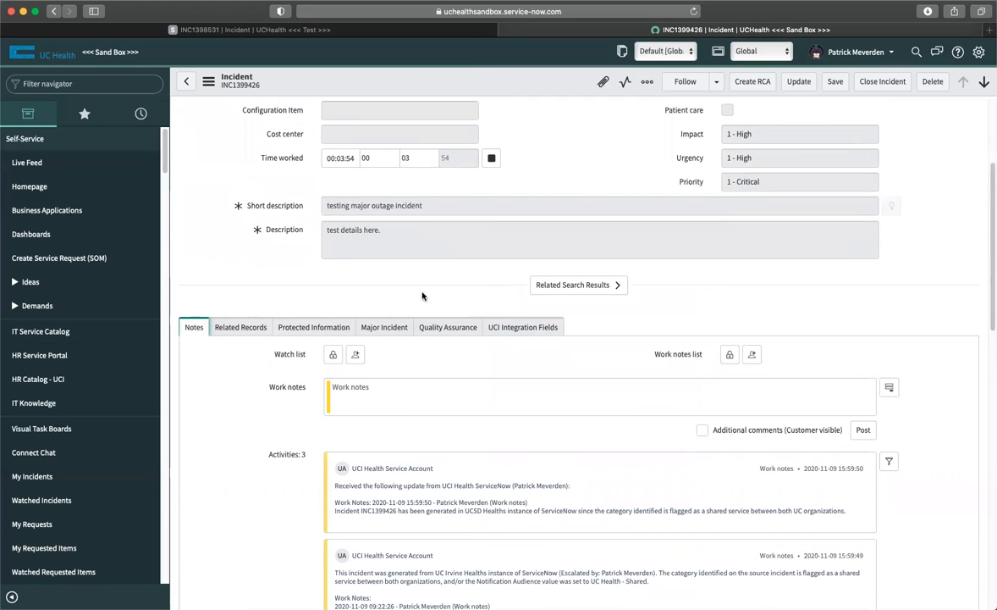
left_click(354, 397)
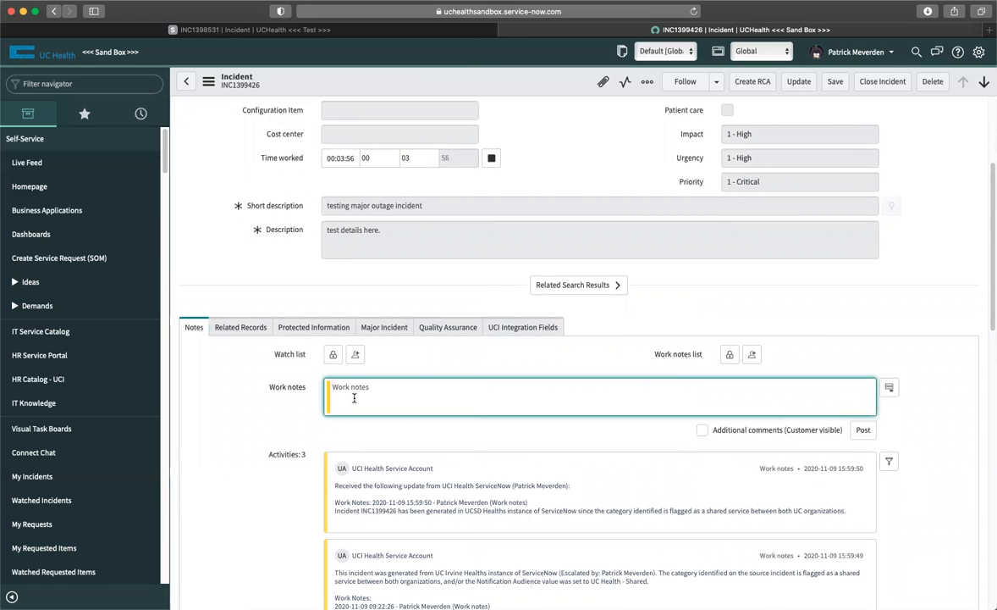
type("test reply update. is this working?")
left_click(863, 430)
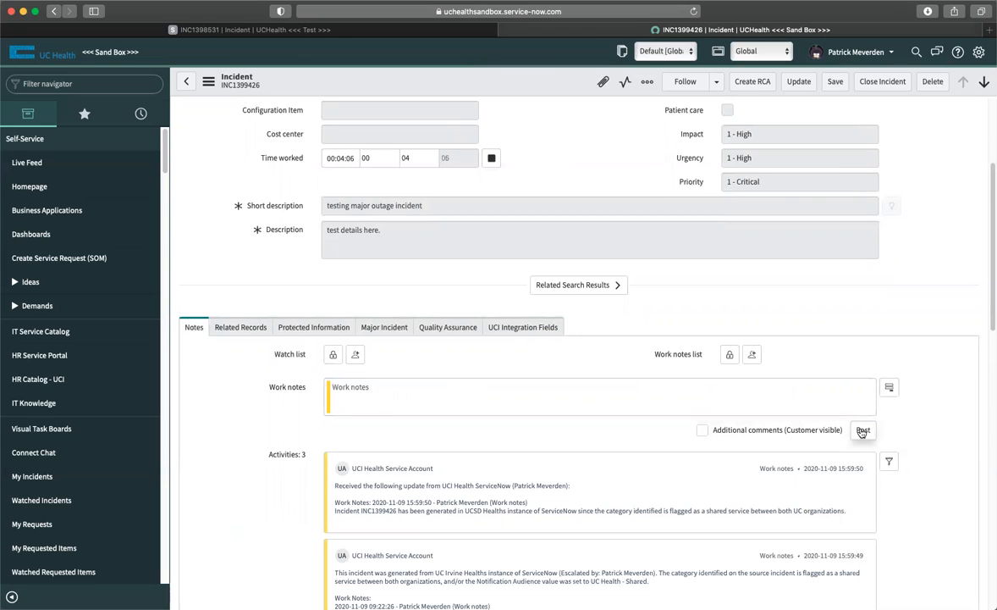
- Check the generated incident's activity entries for the posted reply and the update sent to the UCI Health instance
scroll(541, 424, "up", 5)
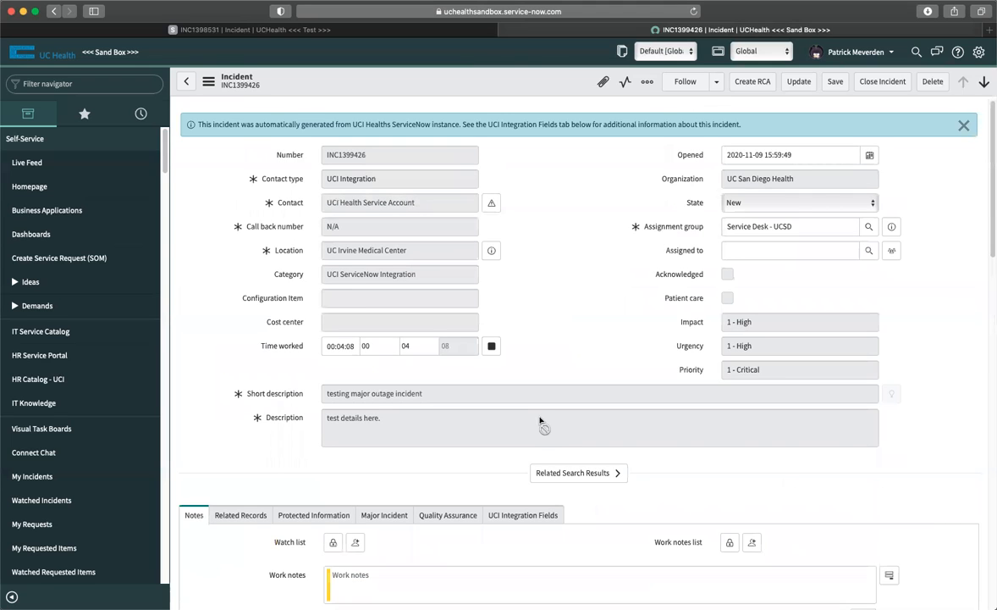
scroll(535, 420, "down", 5)
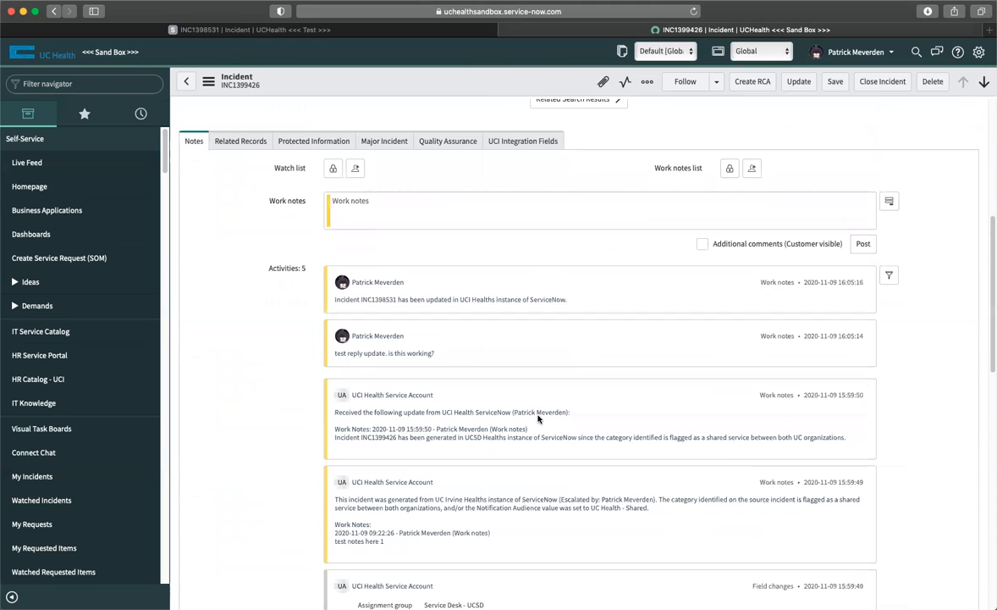
scroll(428, 354, "up", 3)
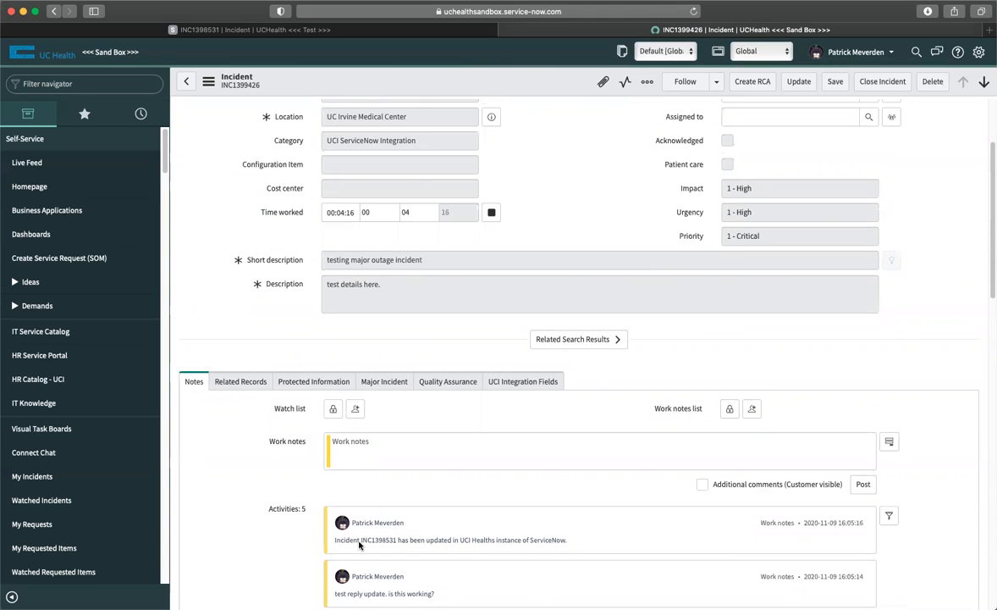
scroll(792, 440, "up", 4)
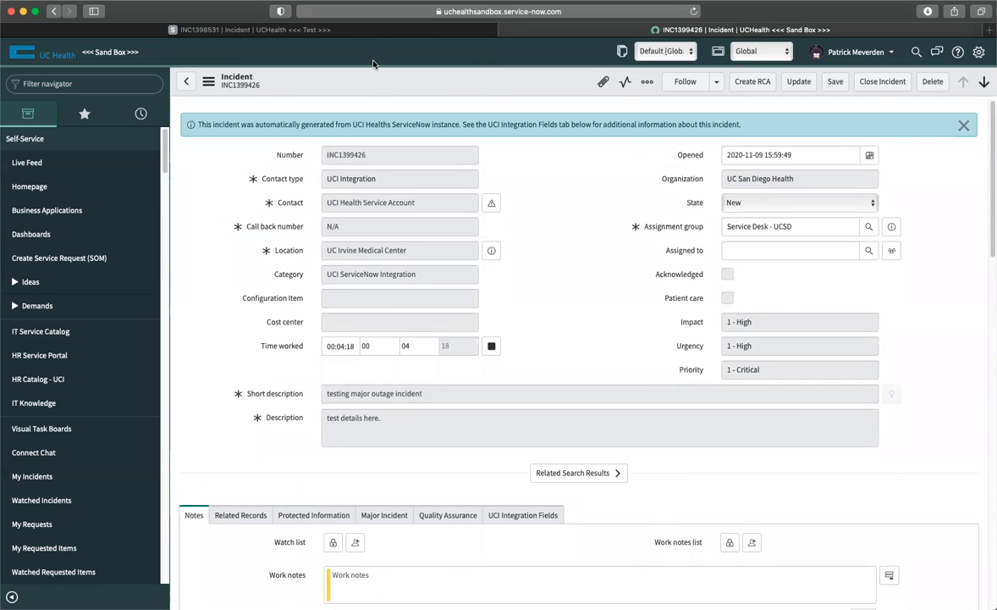
- Switch to the source incident in the Test instance and check its notes for the reply from UCSD Health
left_click(377, 32)
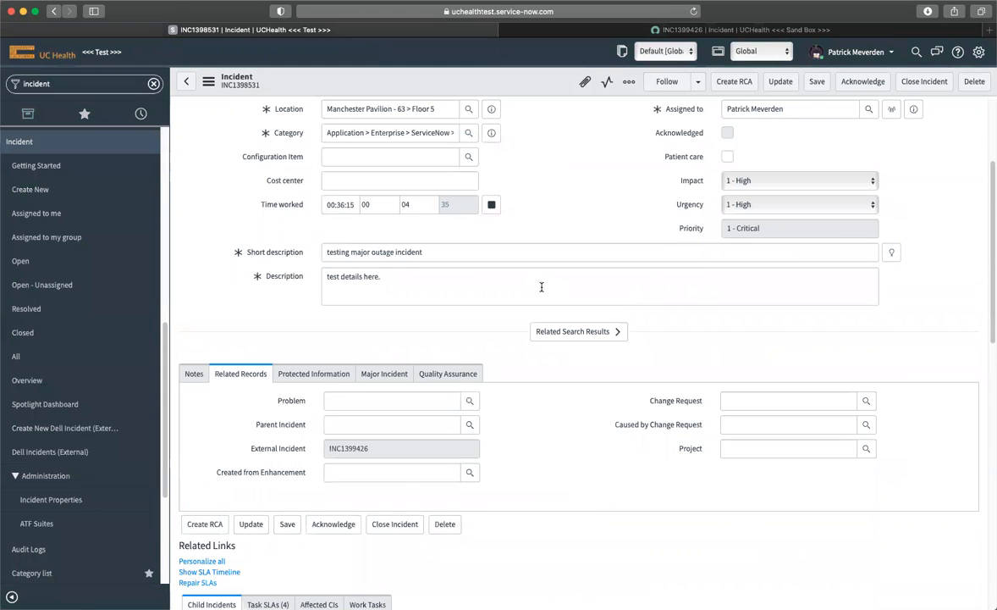
left_click(194, 375)
scroll(196, 381, "down", 3)
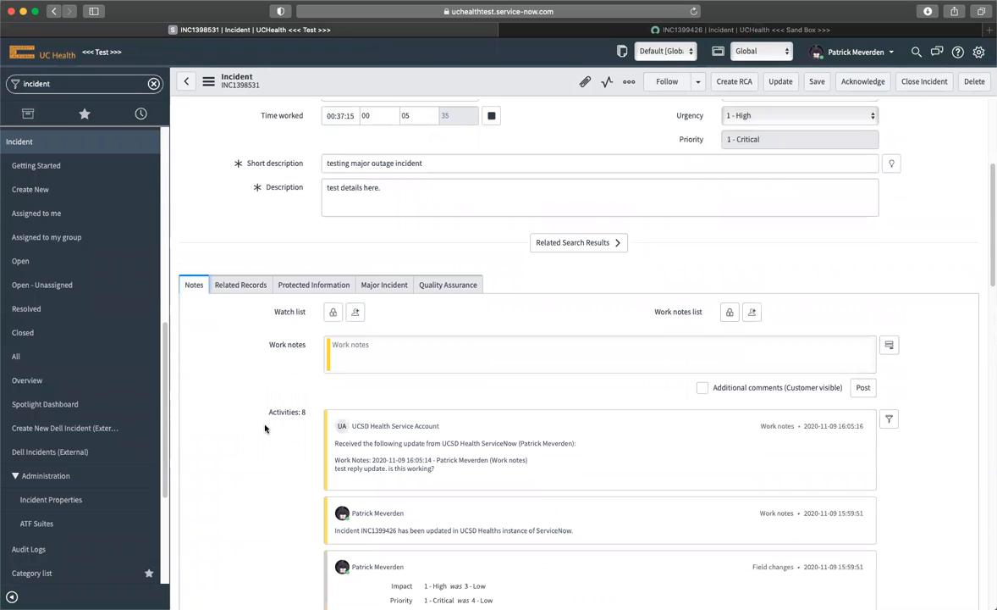
- Set the source incident's short description to "new short description value here"
left_click_drag(435, 468, 336, 468)
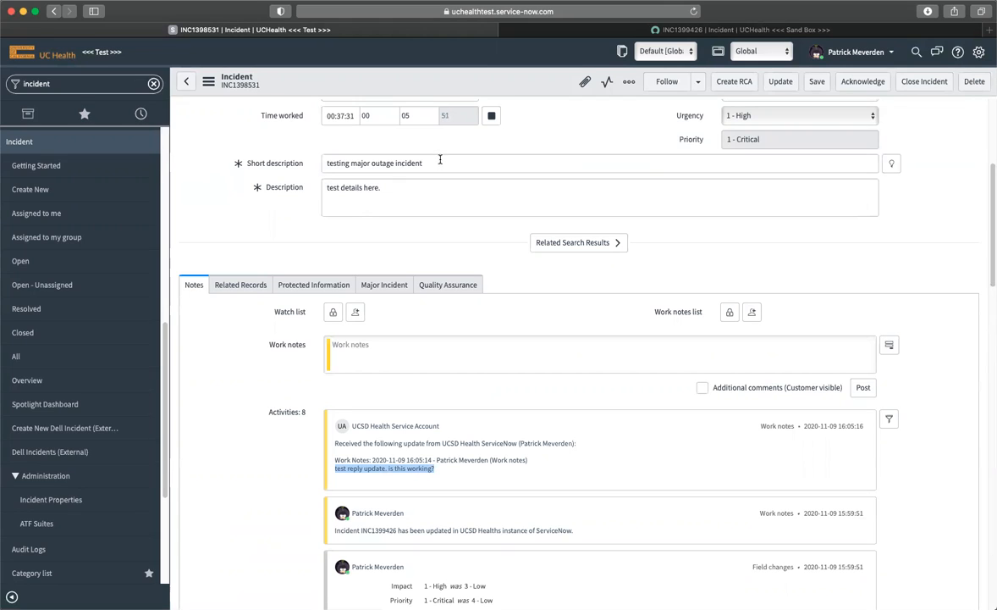
triple_click(441, 159)
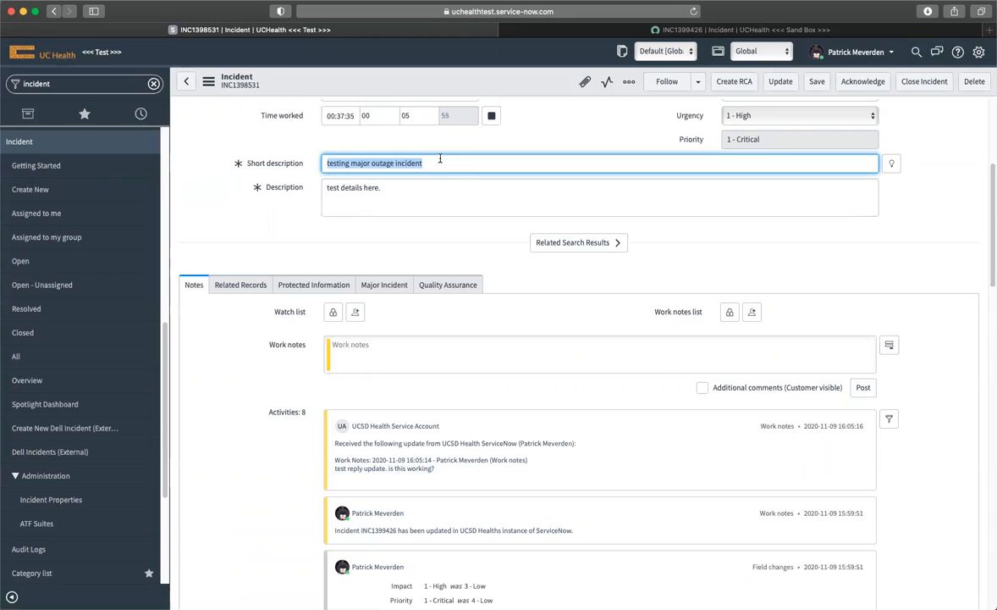
type("new short description value here")
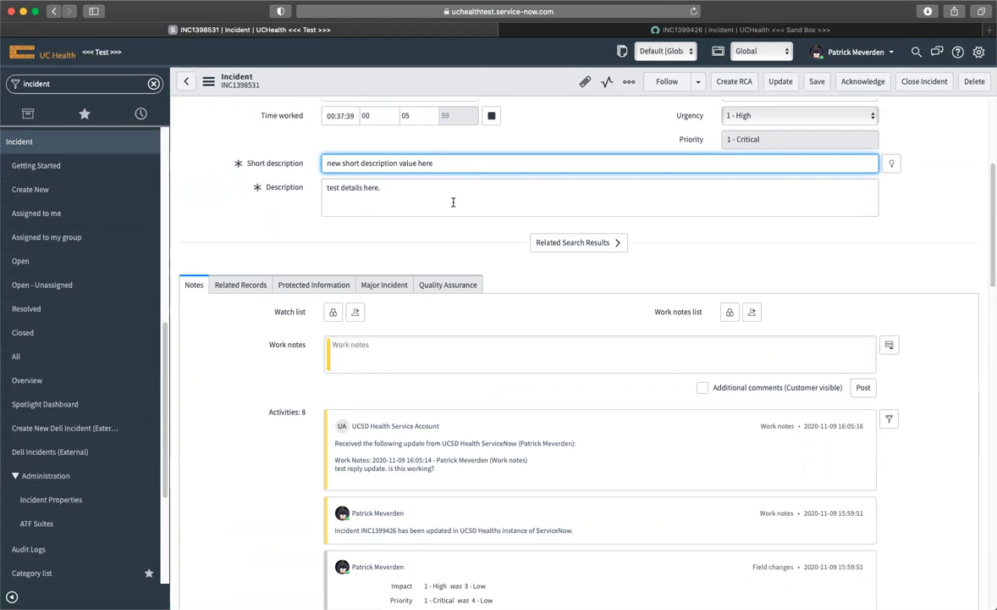
- Append the line "Adding new details." below the existing text in the incident's description and collapse the related search results
left_click_drag(394, 183, 263, 181)
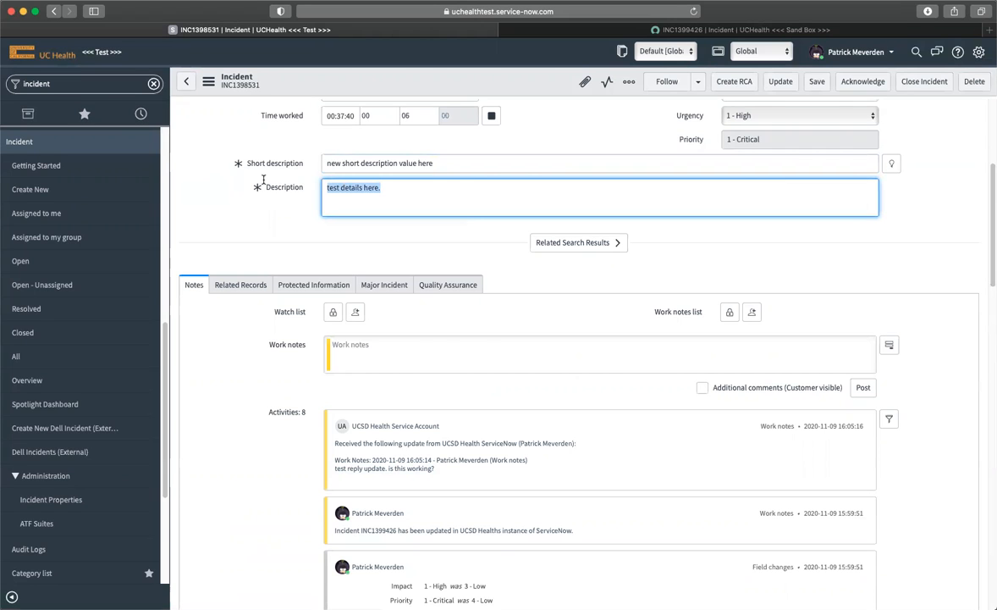
key("Right")
key("Return")
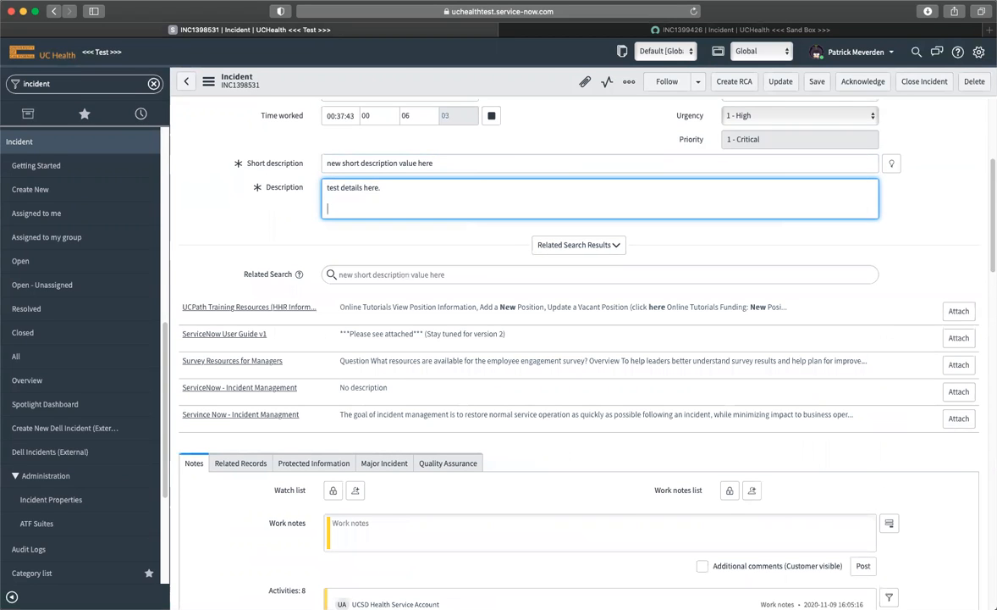
type("Adding new de")
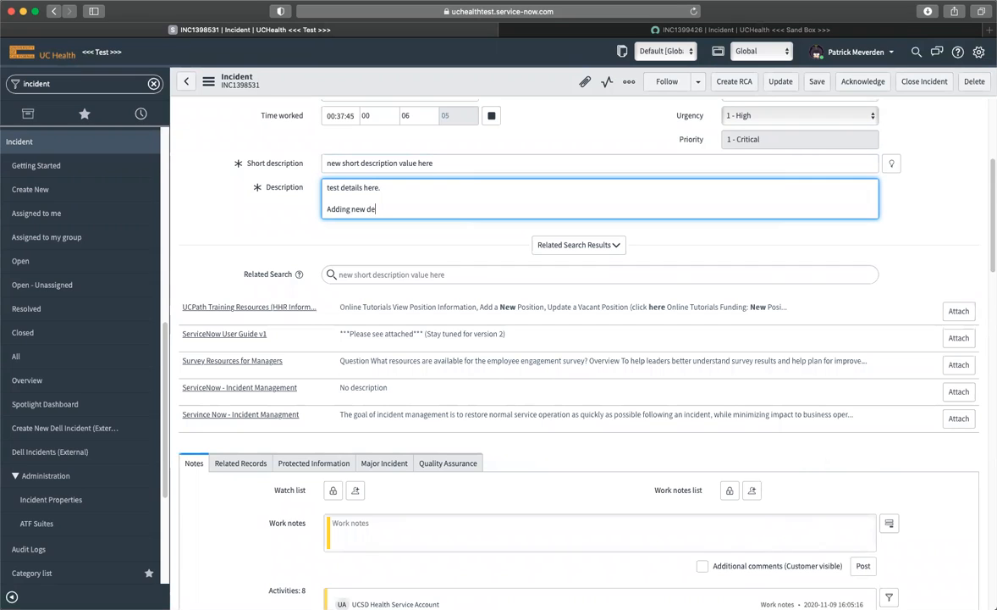
type("tails.")
left_click(578, 244)
- Enter the work note "Additional new note." on the source incident and save the record
scroll(368, 282, "up", 3)
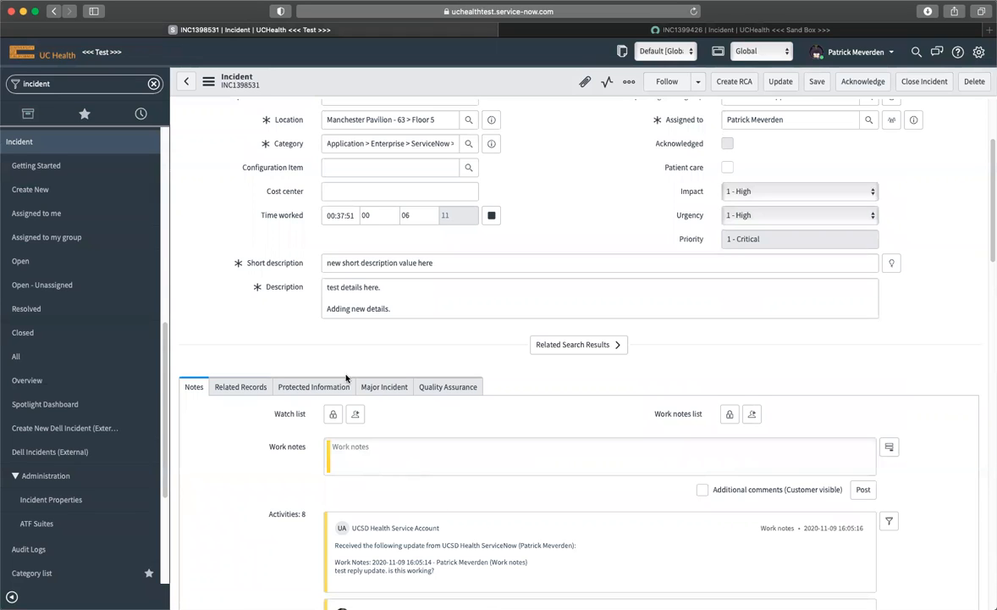
left_click(391, 464)
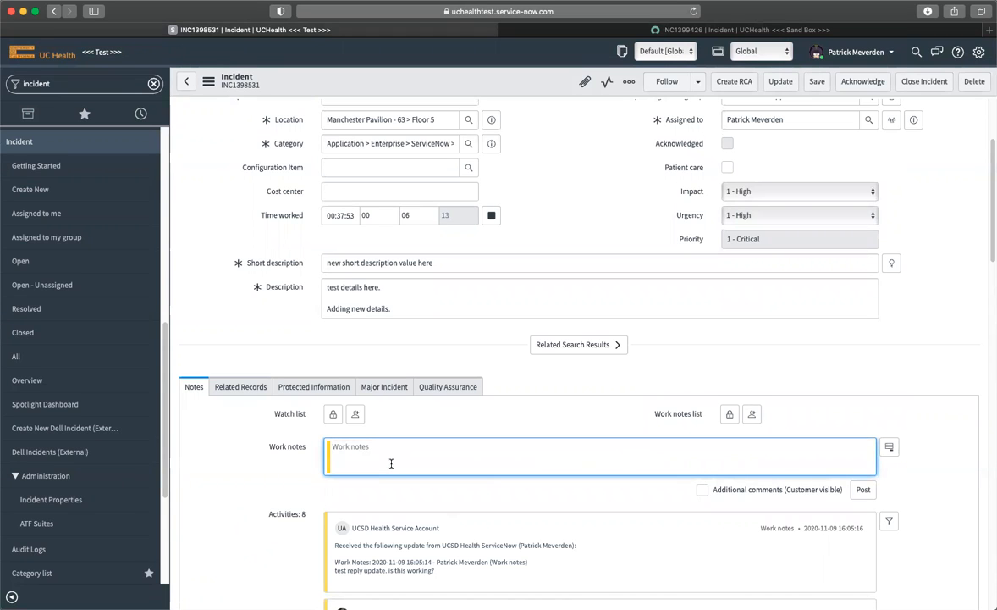
type("Additional new note.")
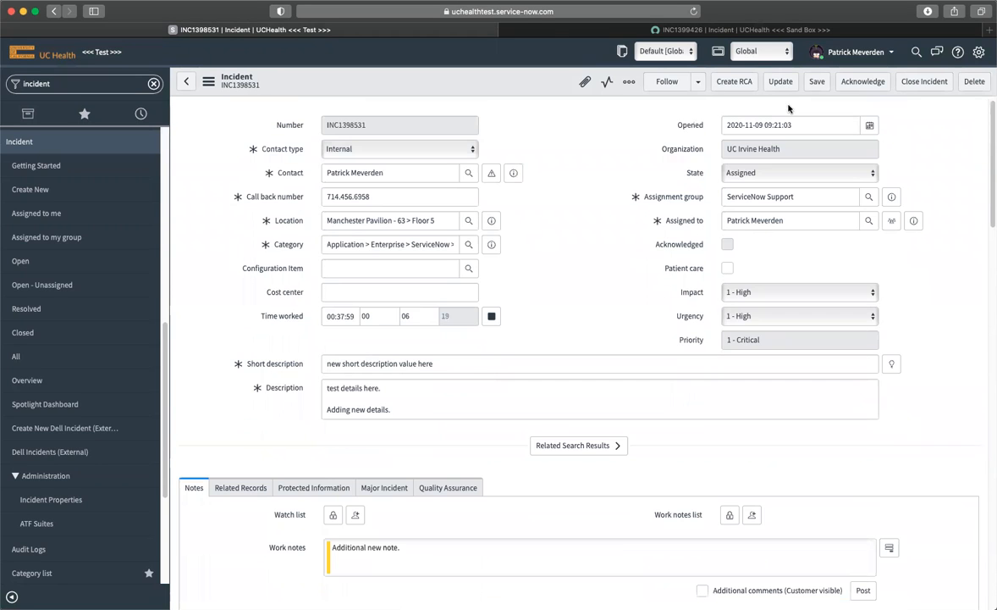
left_click(817, 81)
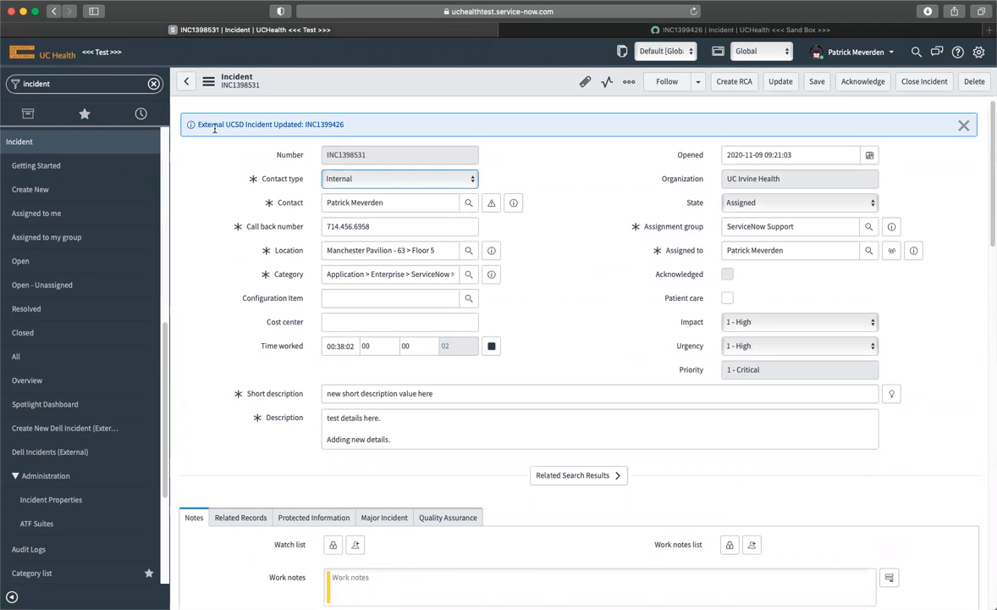
- Check the saved incident's banner and newest activity entries for the update sent to the UCSD Health instance
left_click_drag(195, 124, 342, 123)
left_click(511, 272)
scroll(508, 275, "down", 5)
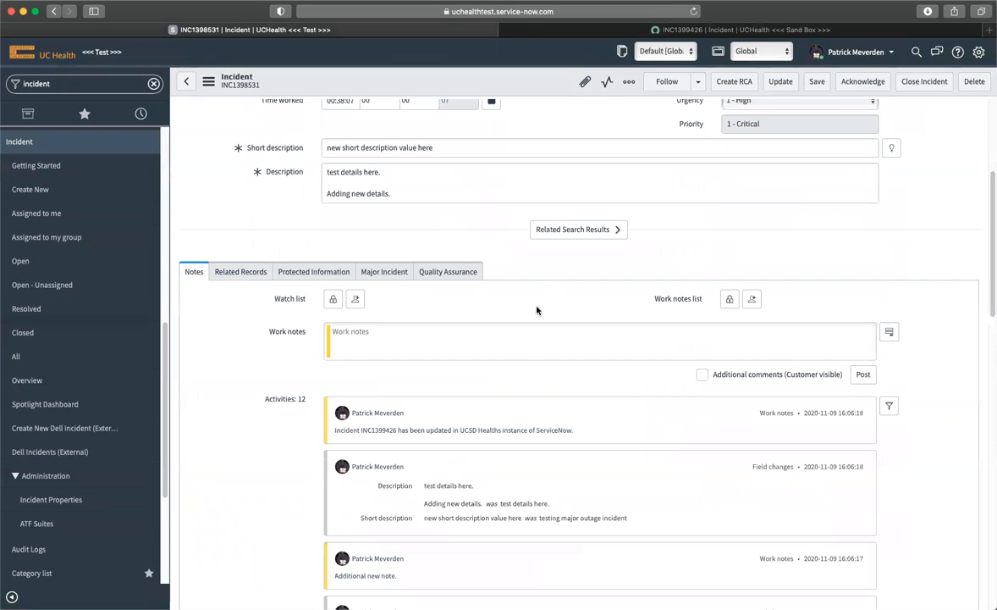
triple_click(394, 430)
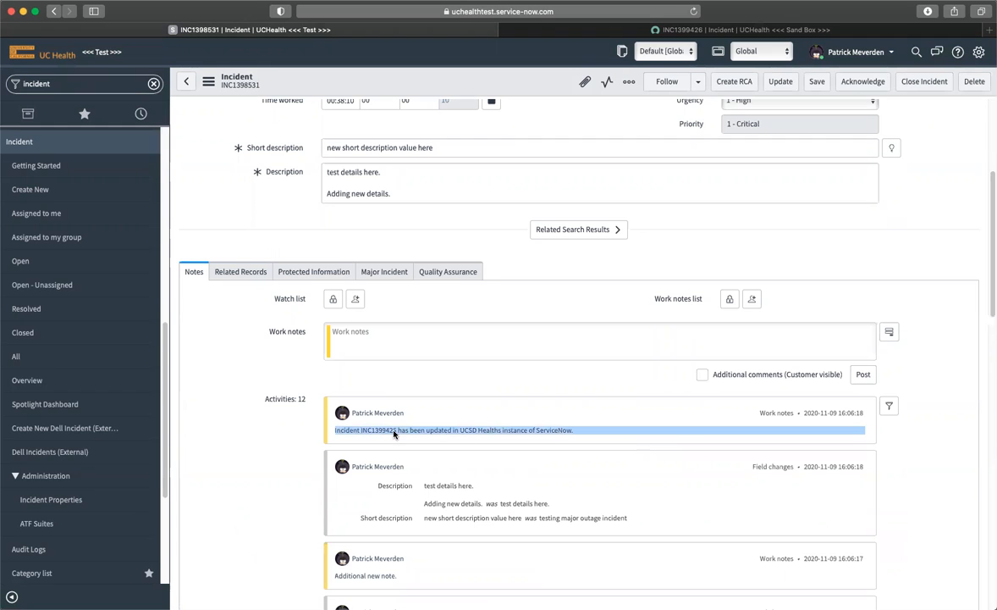
- Switch to the generated incident in the Sand Box instance and reload its form to fetch the latest changes
left_click(699, 32)
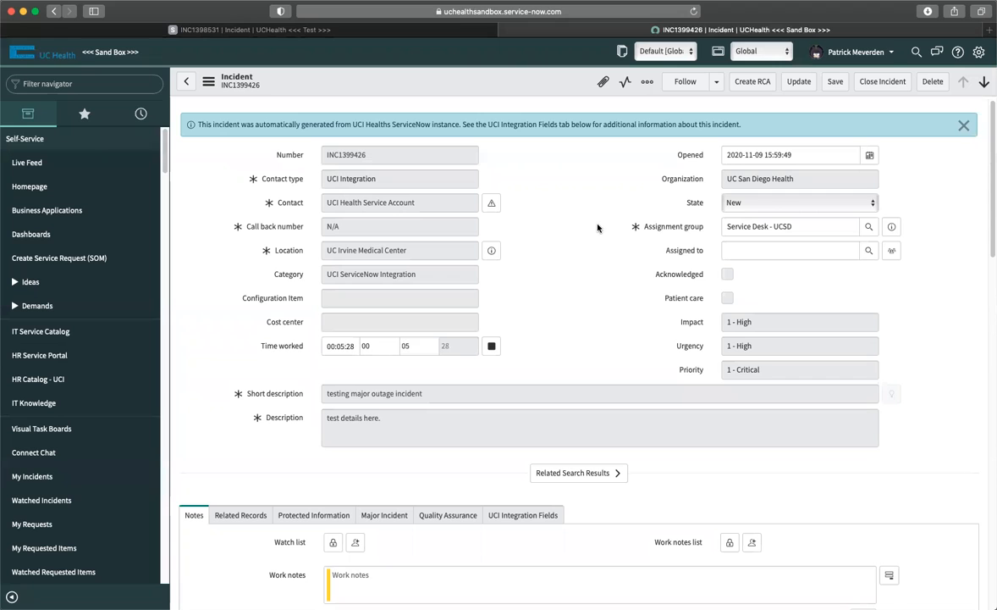
scroll(440, 355, "down", 5)
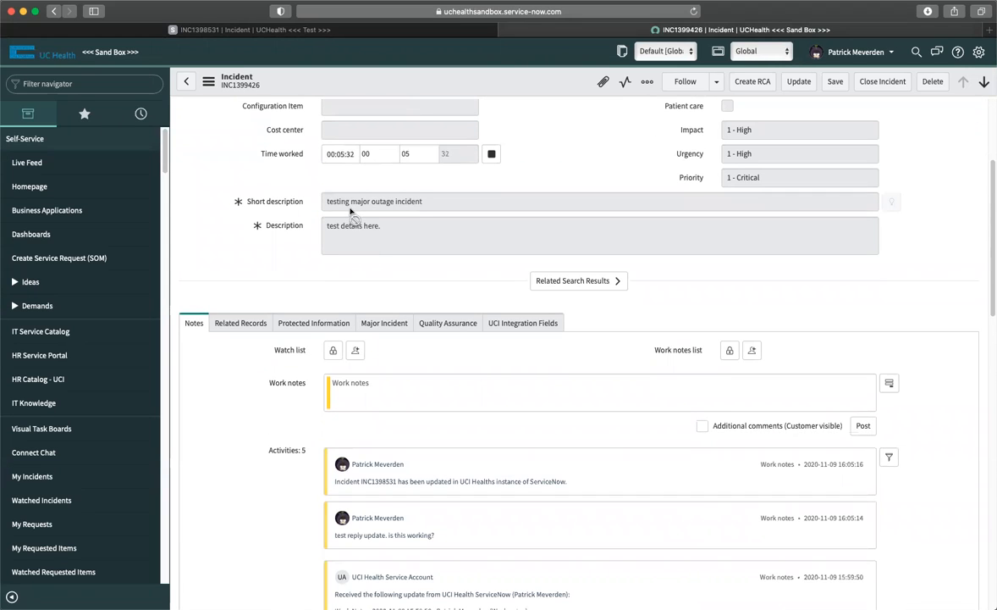
right_click(514, 81)
left_click(546, 342)
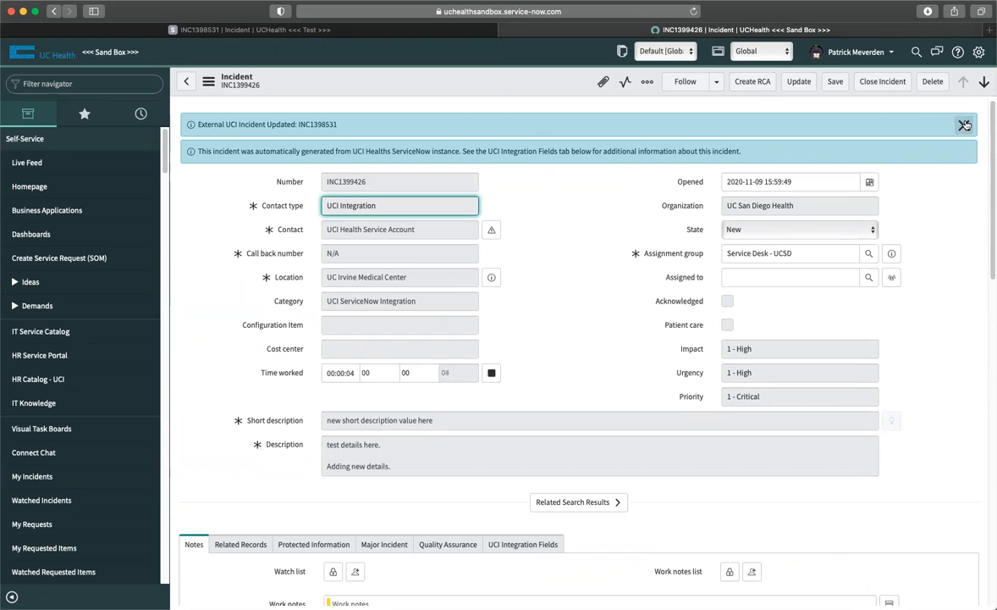
triple_click(331, 148)
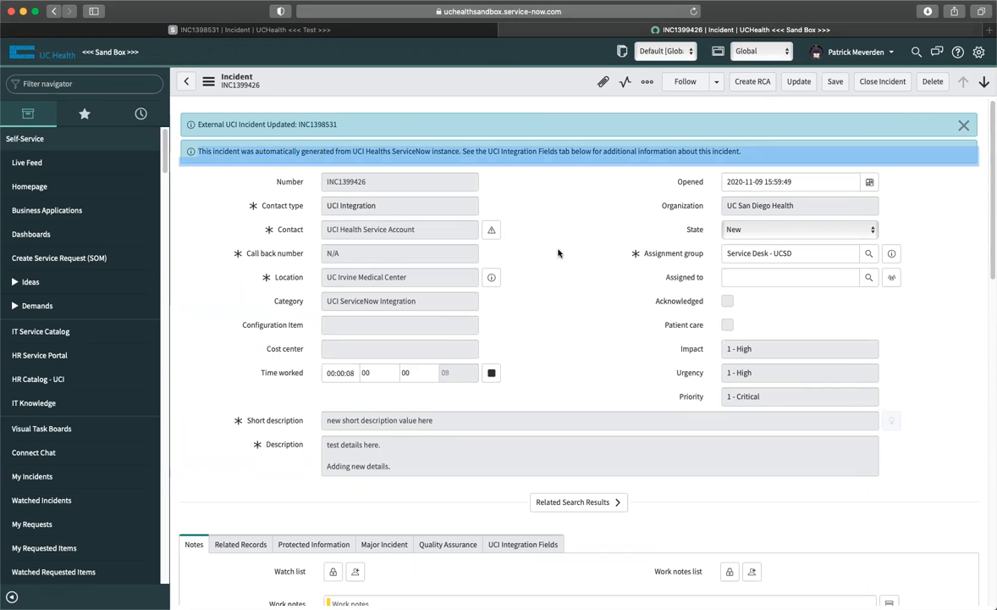
- Check the generated incident's short description, description and activity entries for the values sent from the source incident
scroll(513, 233, "down", 5)
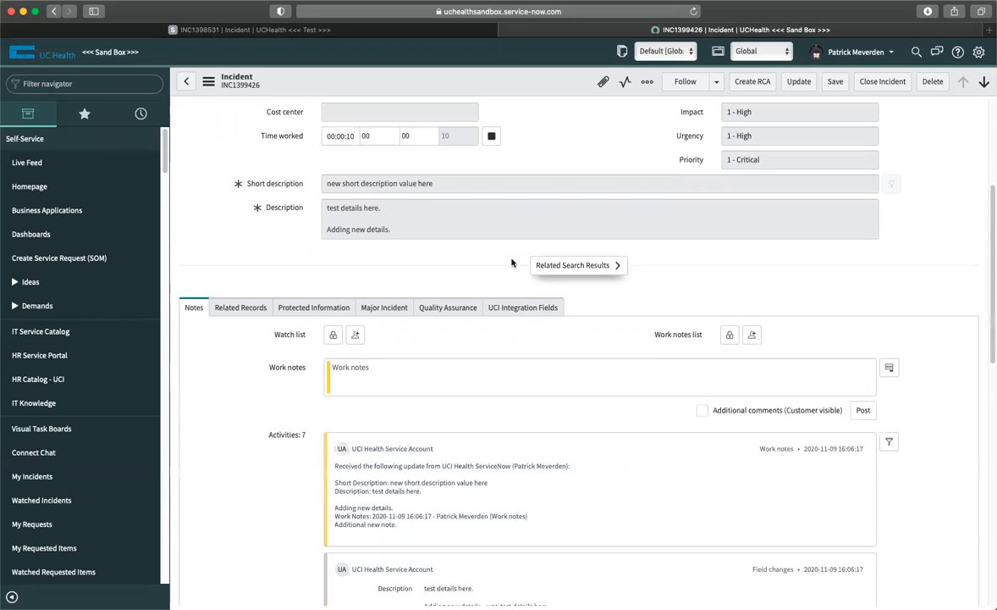
triple_click(346, 185)
left_click(340, 226)
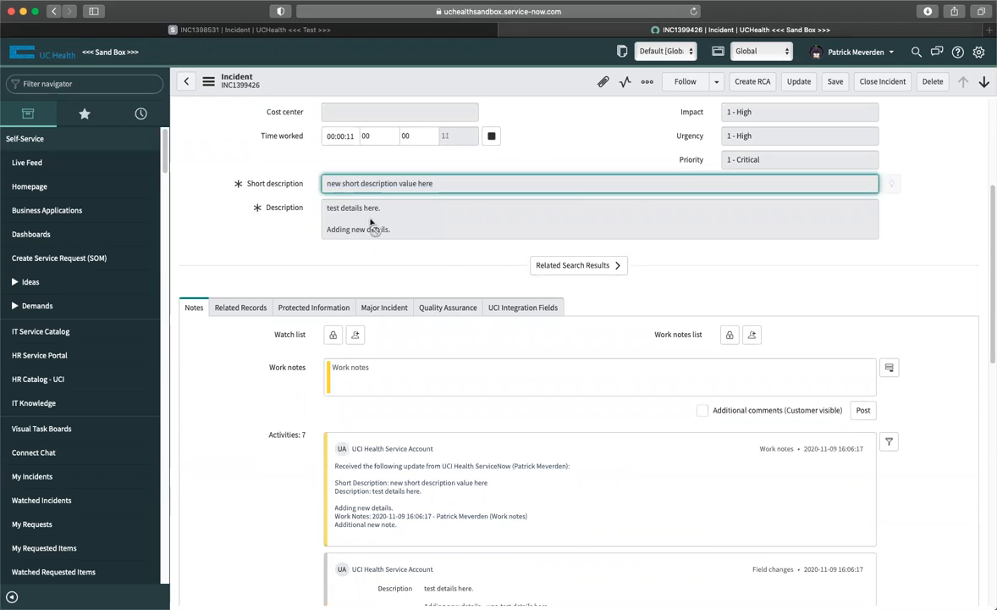
triple_click(386, 232)
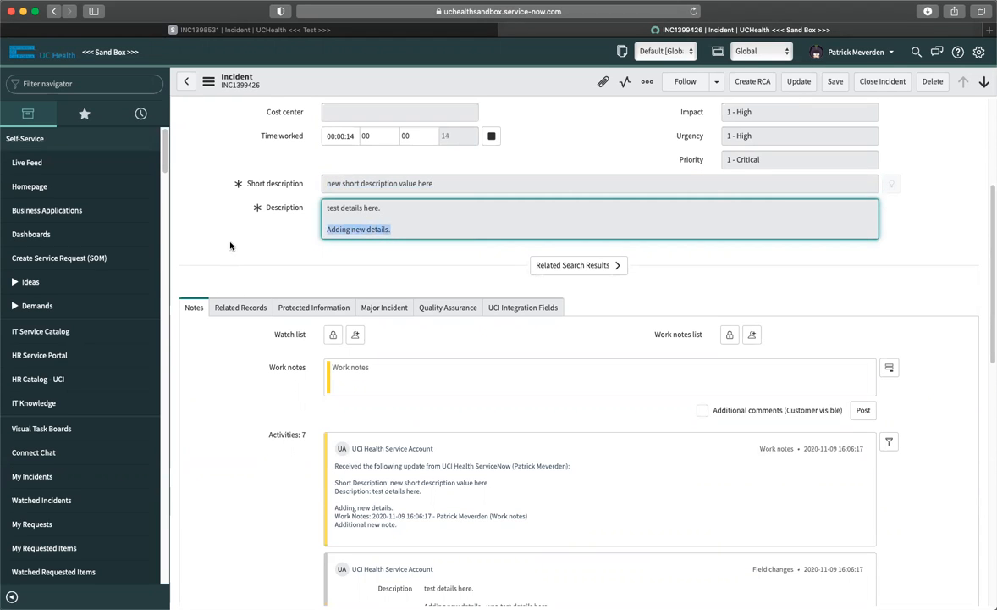
scroll(254, 393, "down", 2)
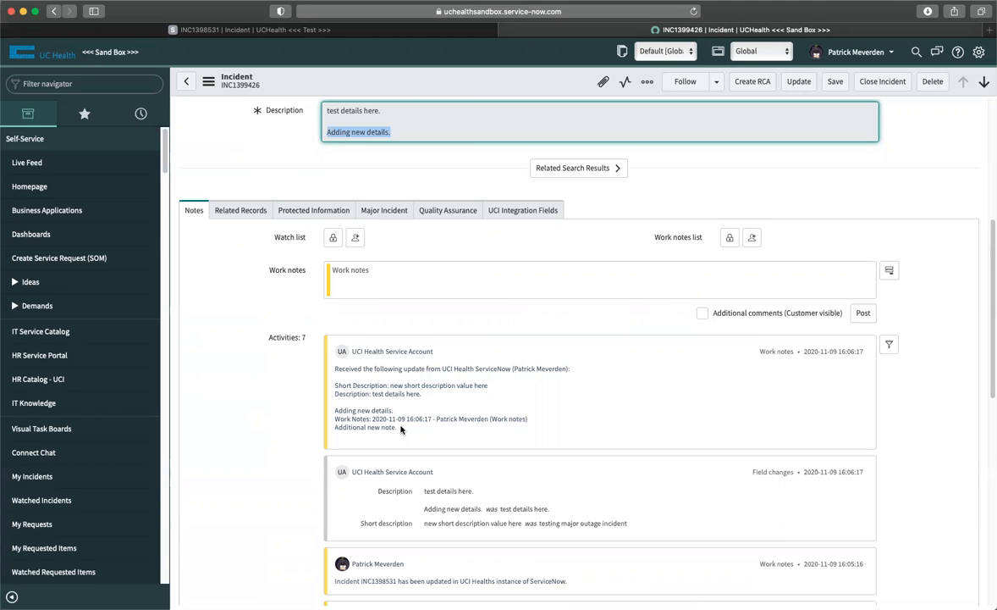
scroll(516, 314, "up", 5)
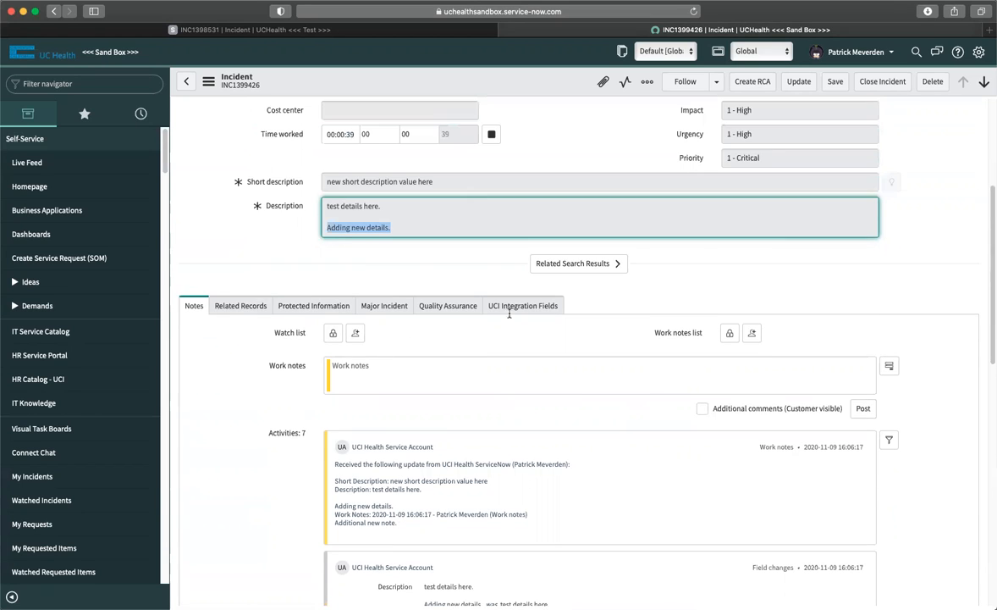
scroll(516, 313, "up", 3)
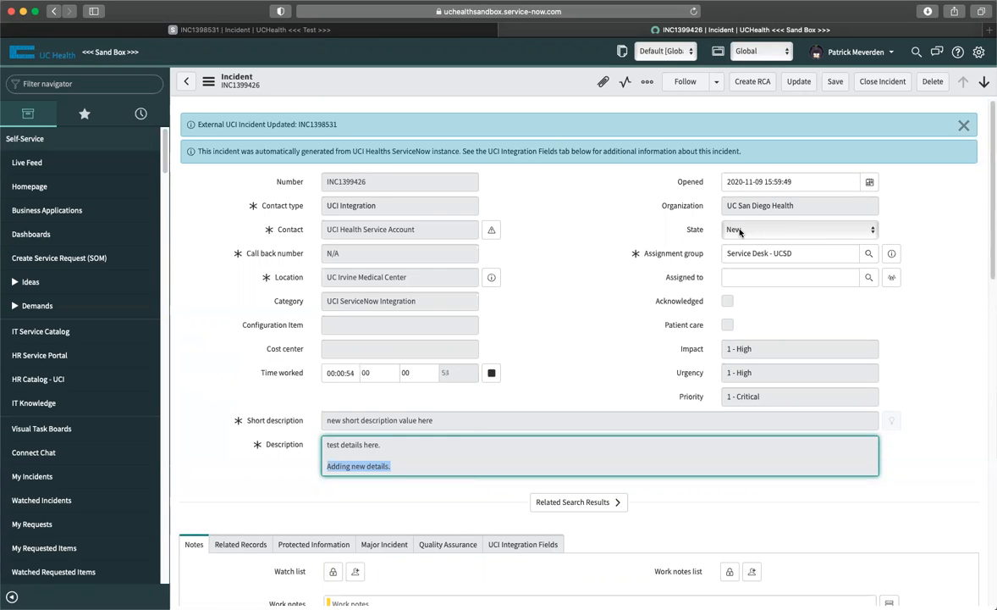
- Return to the source incident in the Test instance and set its state to Resolved
left_click(400, 31)
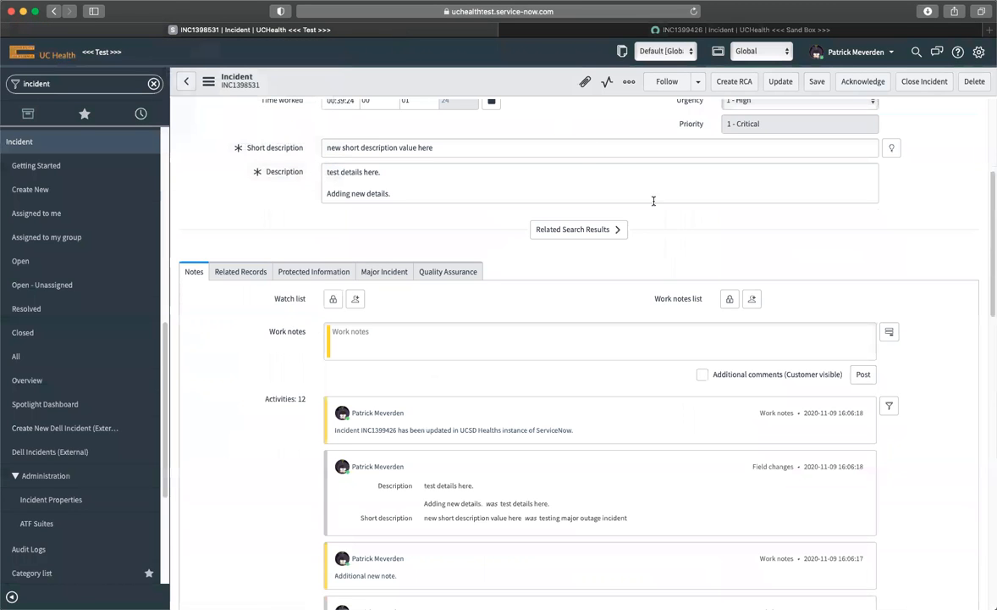
scroll(599, 240, "up", 2)
scroll(584, 279, "up", 4)
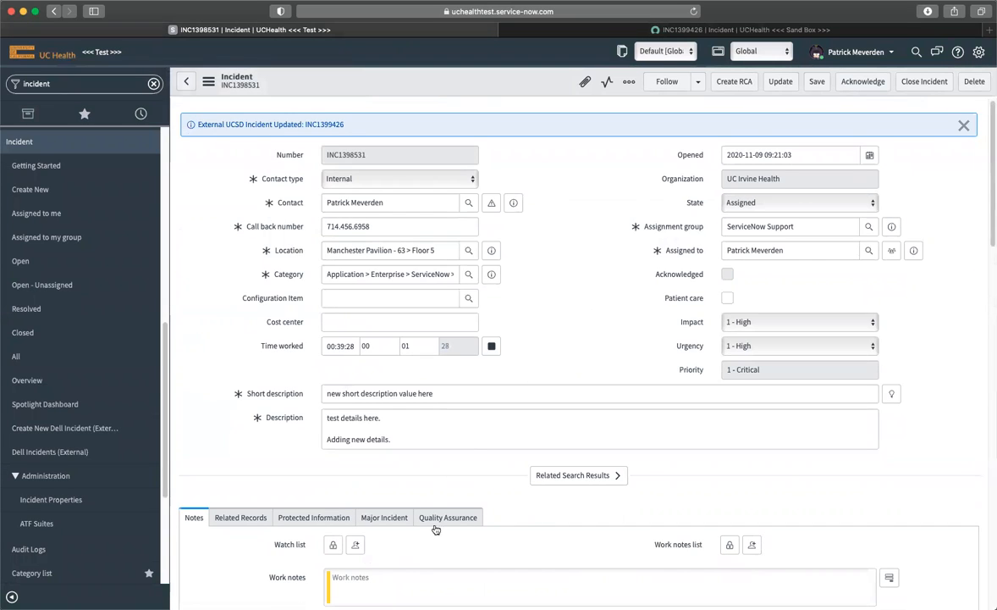
left_click(237, 517)
left_click(313, 517)
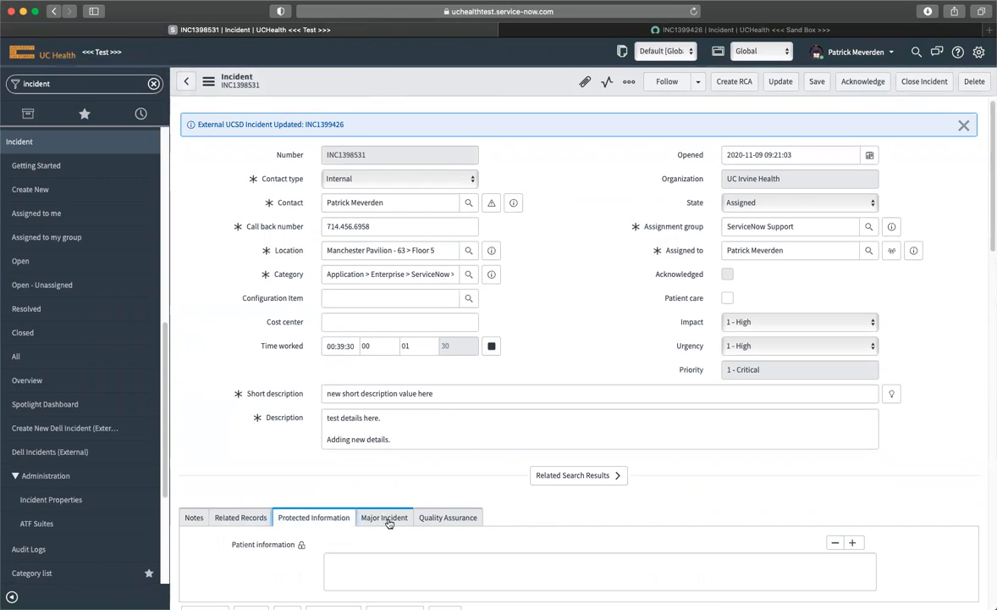
left_click(769, 201)
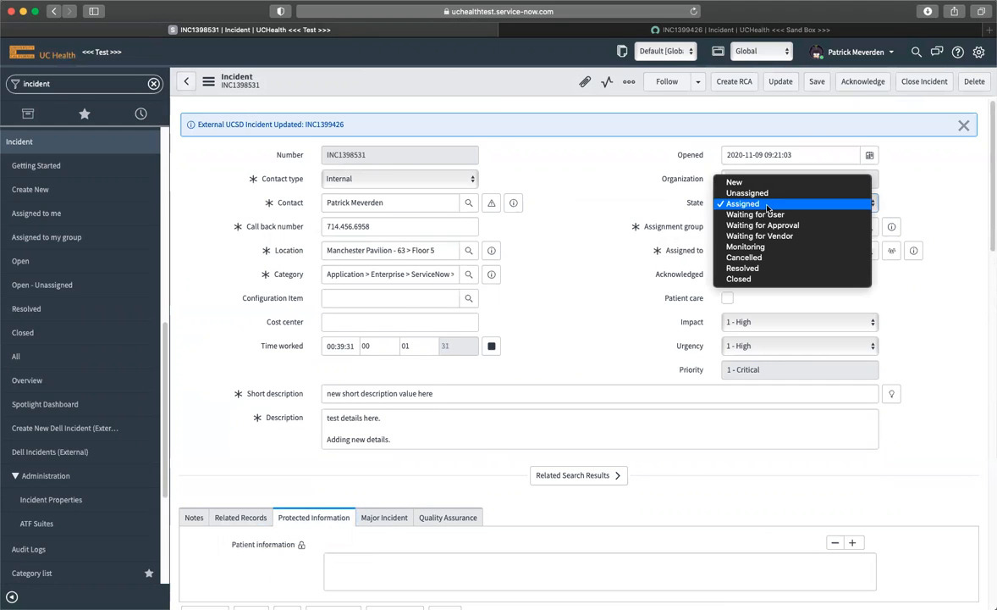
left_click(770, 268)
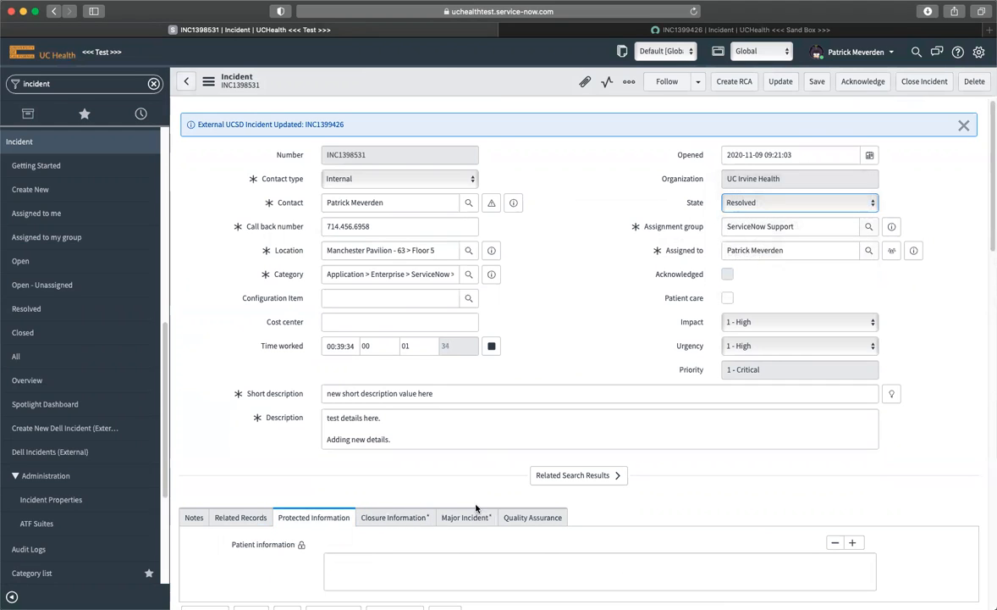
- Fill in the closure information with close code Solved (Permanently) and close notes "Rebooted server"
left_click(395, 517)
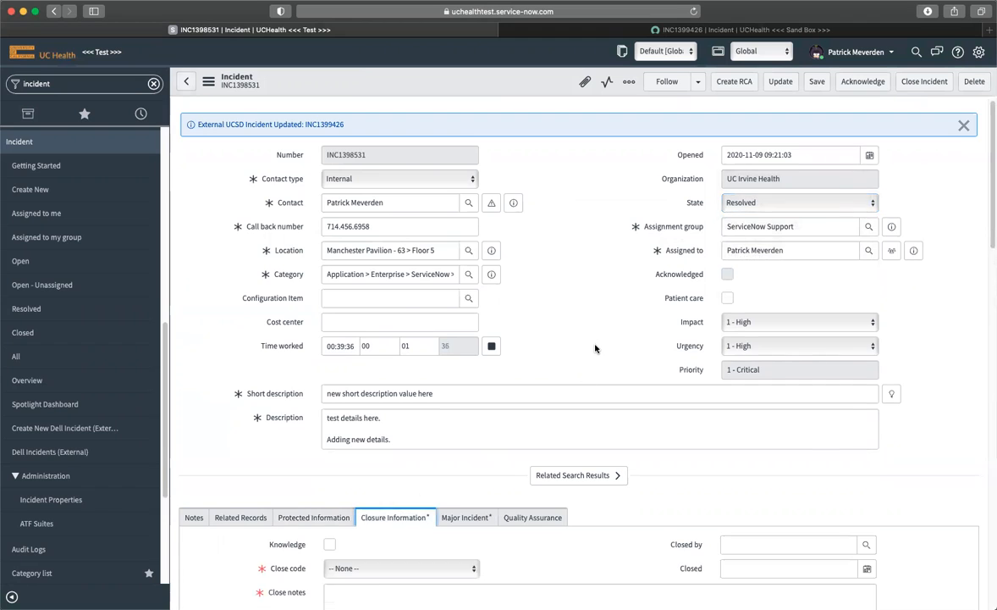
scroll(597, 348, "down", 3)
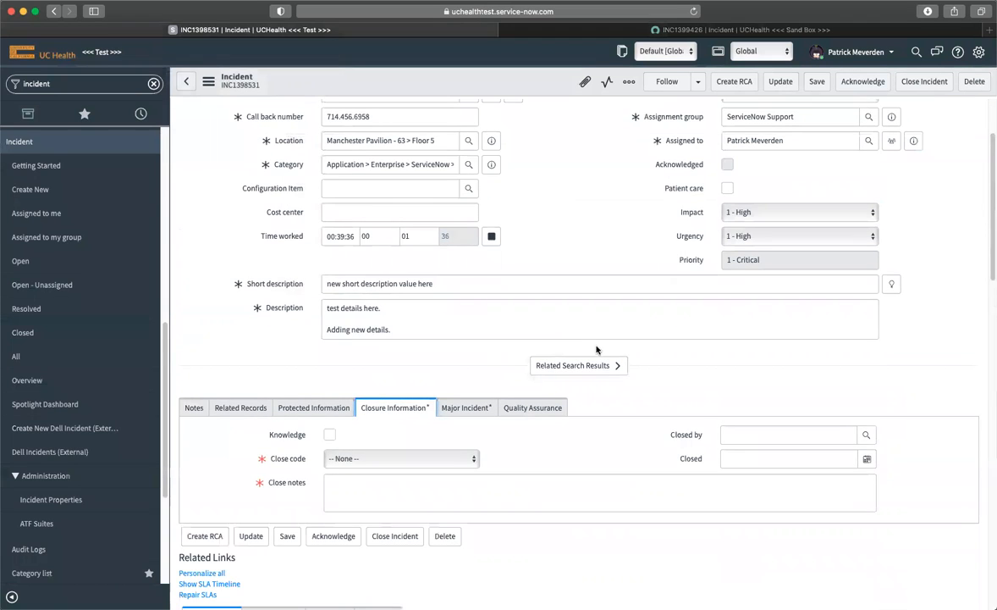
left_click(398, 461)
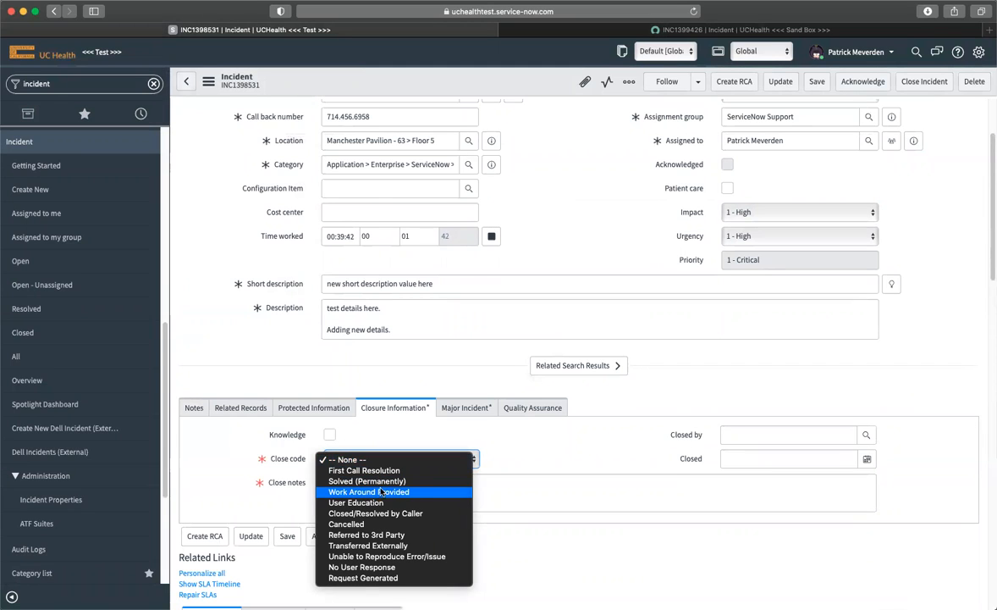
left_click(379, 481)
left_click(356, 499)
type("Rebooted server")
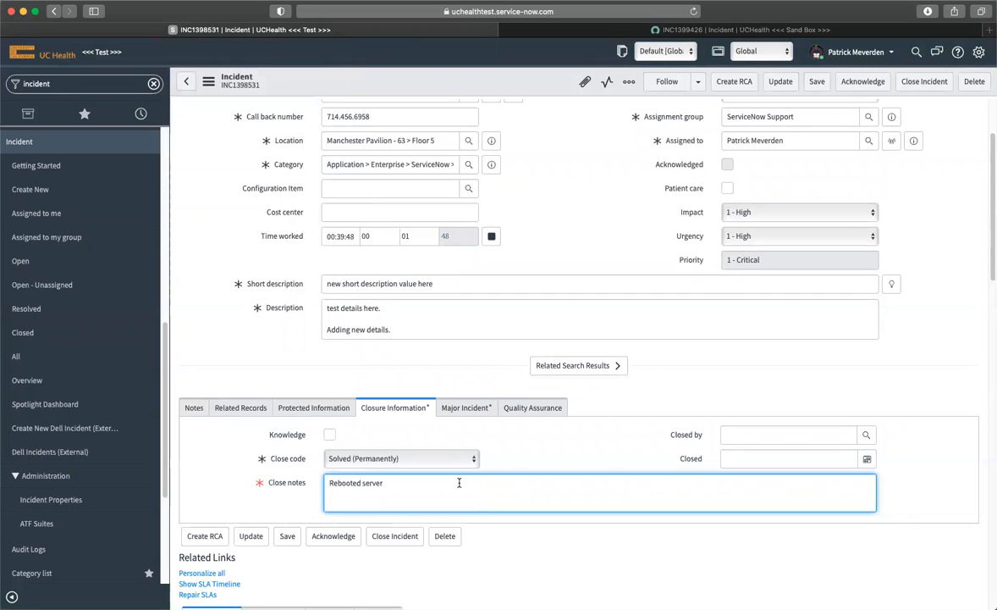
left_click(464, 408)
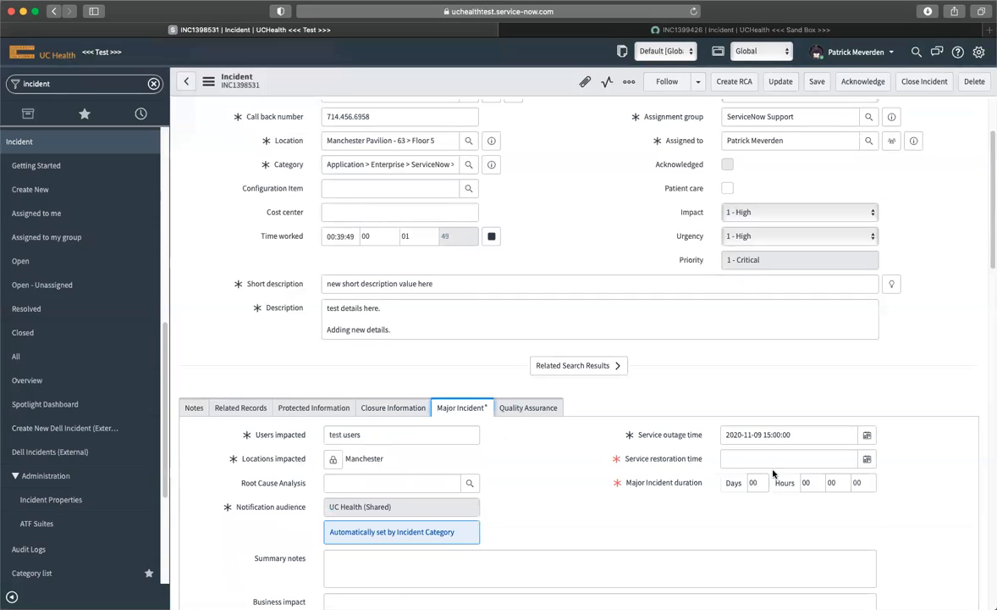
left_click(867, 458)
left_click(824, 418)
left_click(838, 482)
type("05")
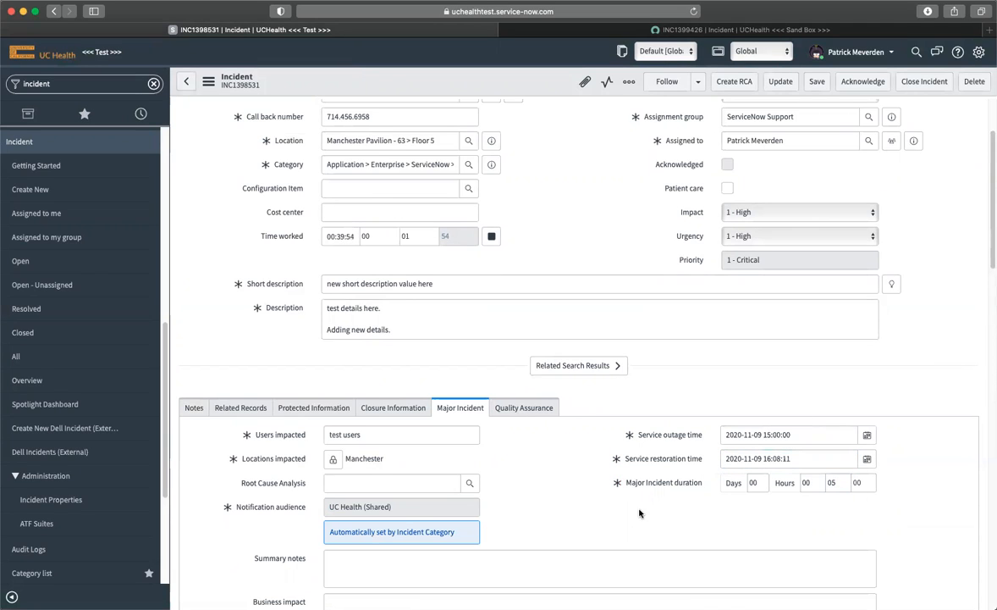
- Review the source incident's closure information, save the resolved incident, and dismiss the resulting notifications
left_click(372, 407)
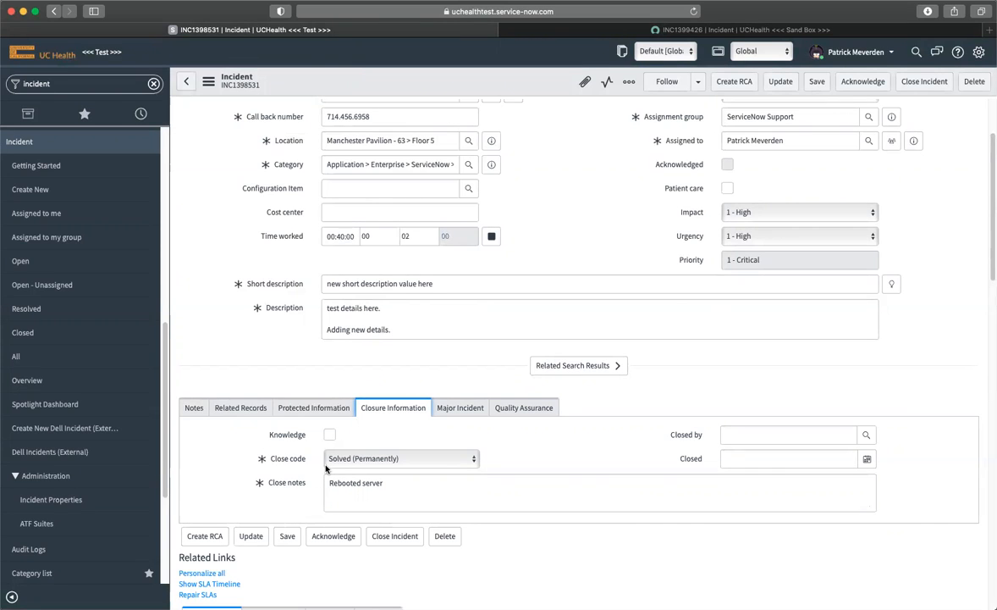
right_click(494, 86)
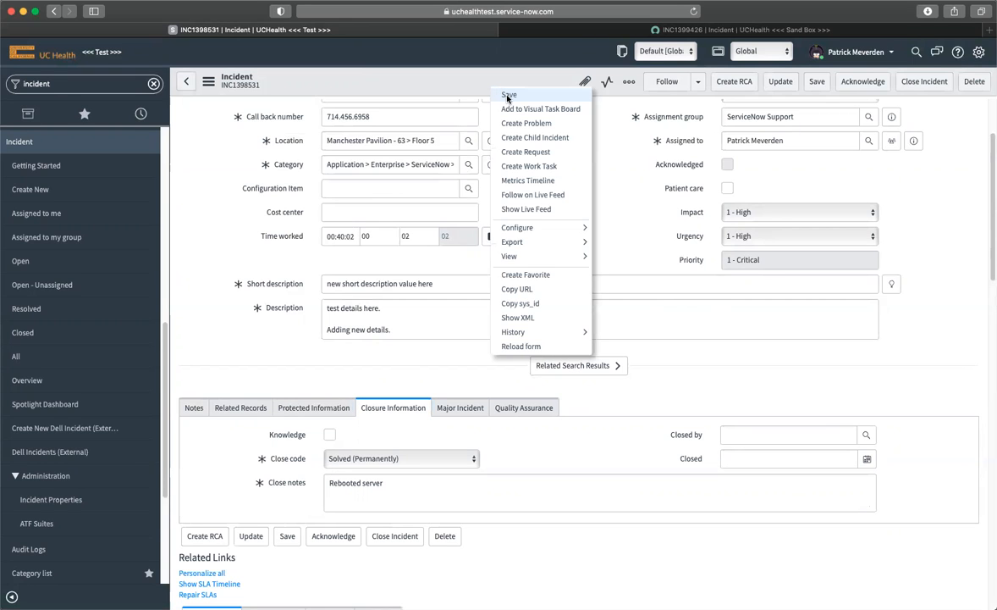
left_click(505, 93)
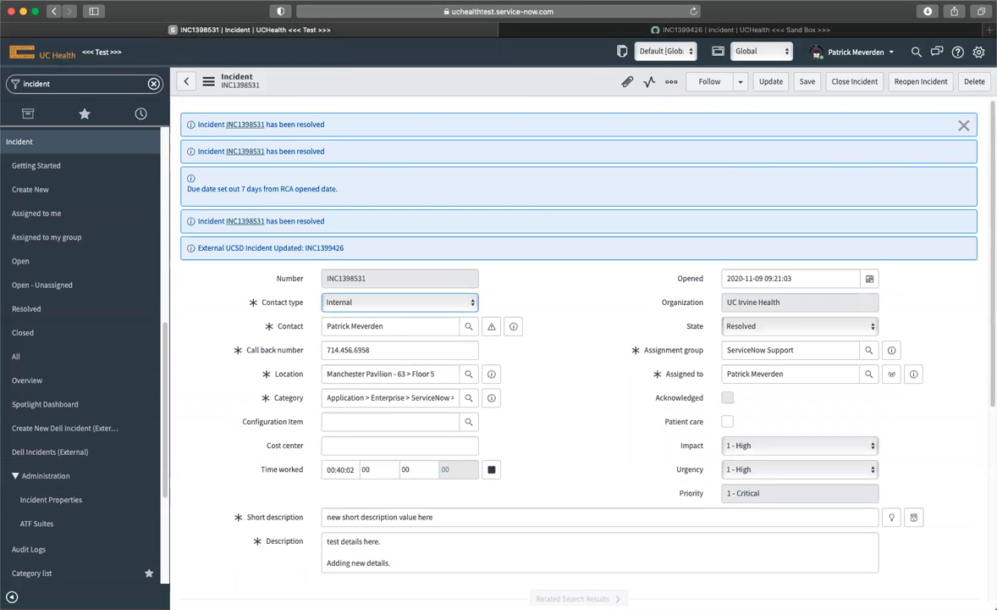
left_click(963, 127)
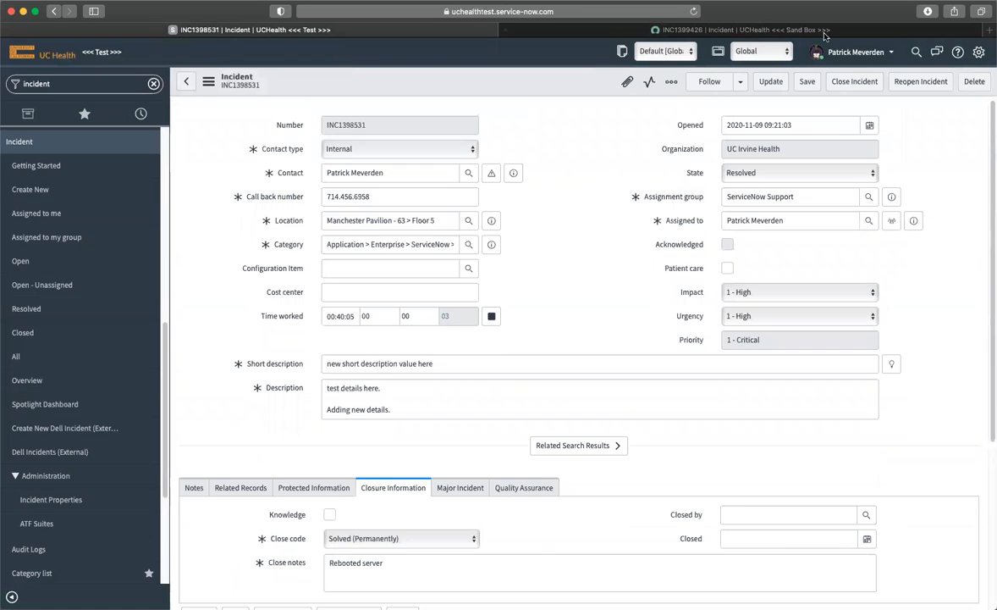
- Switch to the Sand Box instance, reload the generated incident, and check its activity entries for the close code and close notes sent from the source incident
left_click(825, 33)
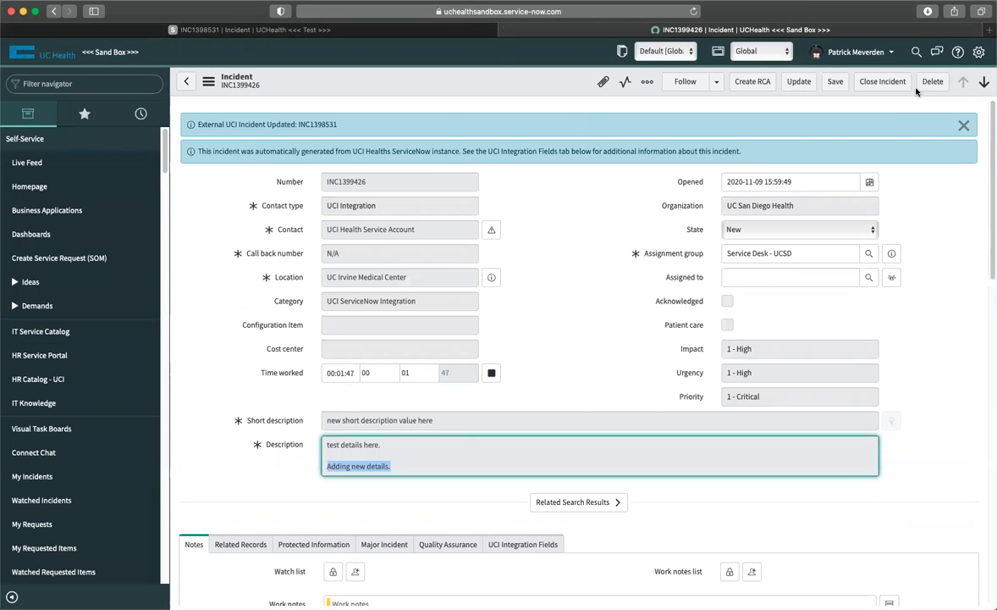
right_click(463, 83)
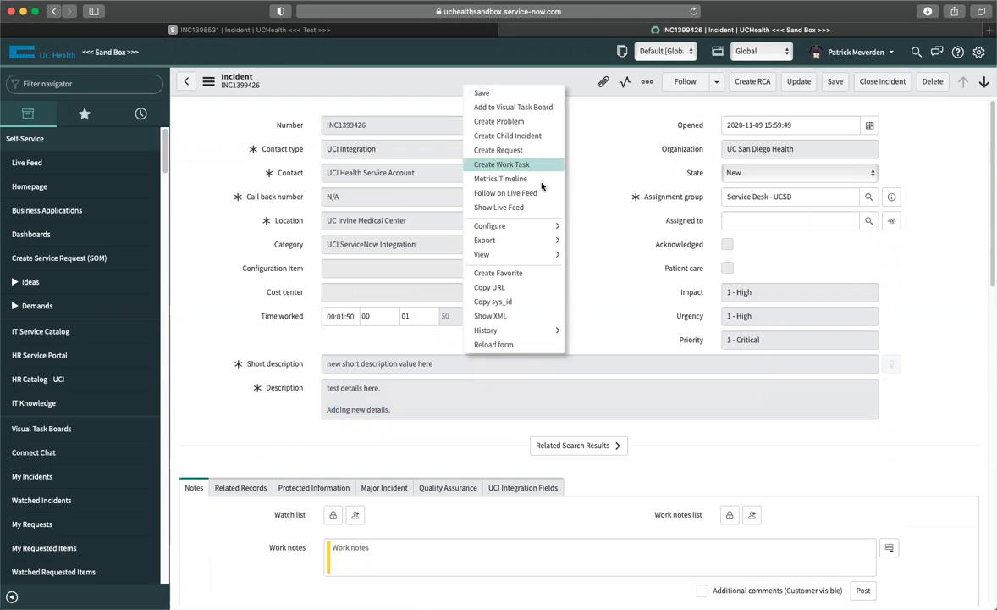
left_click(517, 349)
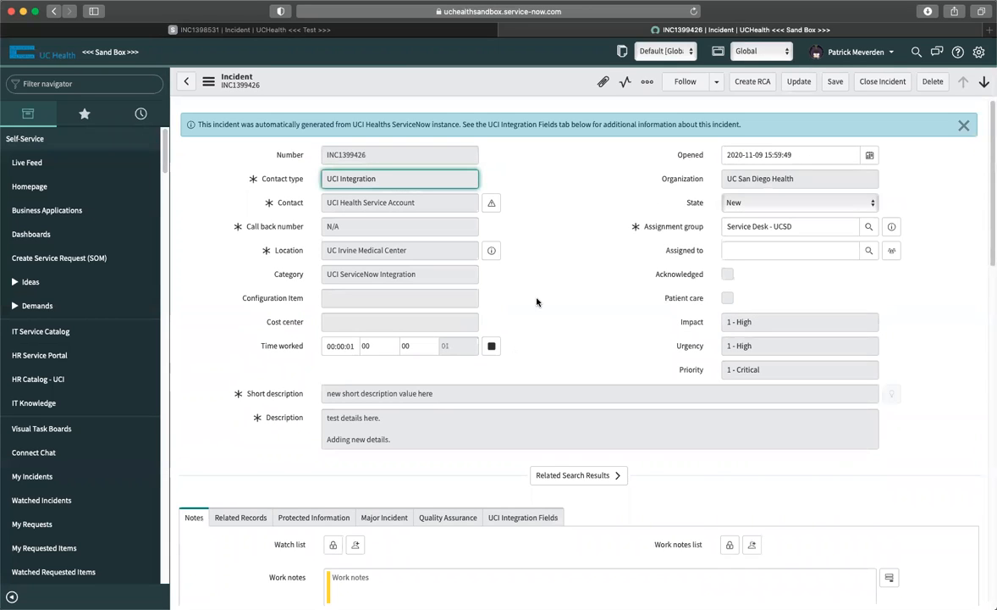
left_click(554, 236)
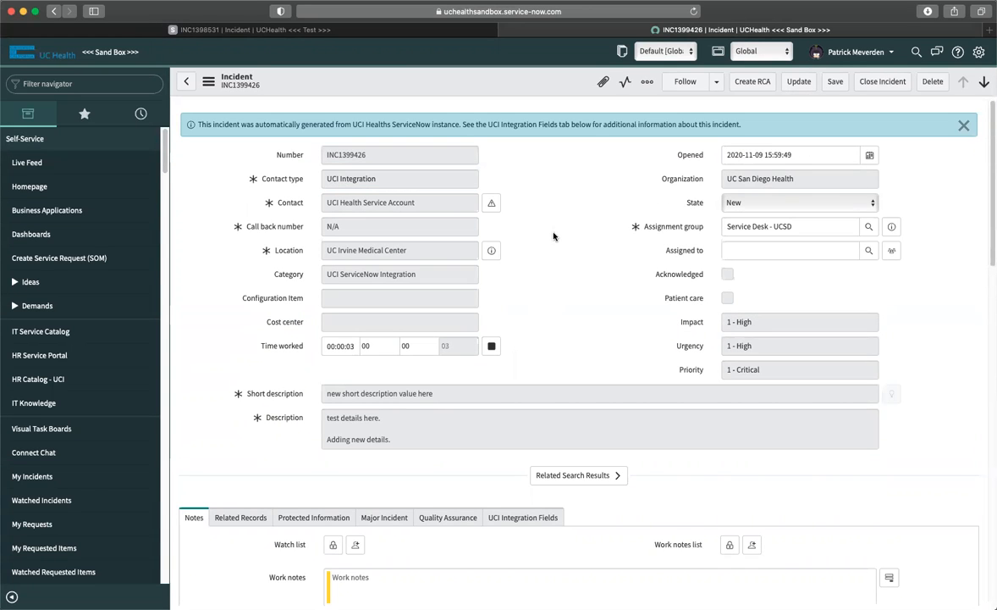
scroll(552, 260, "down", 1)
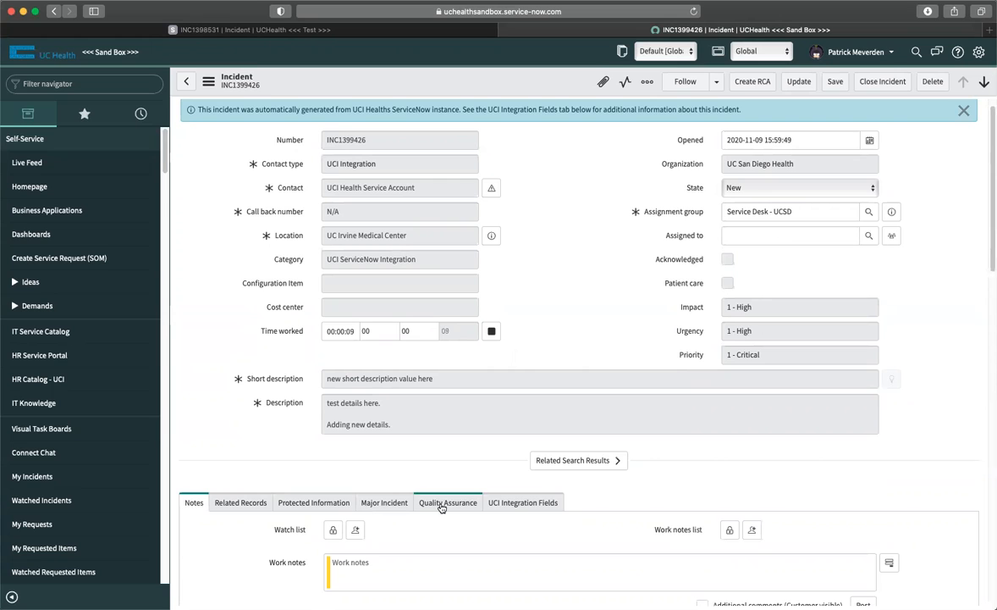
scroll(179, 514, "down", 5)
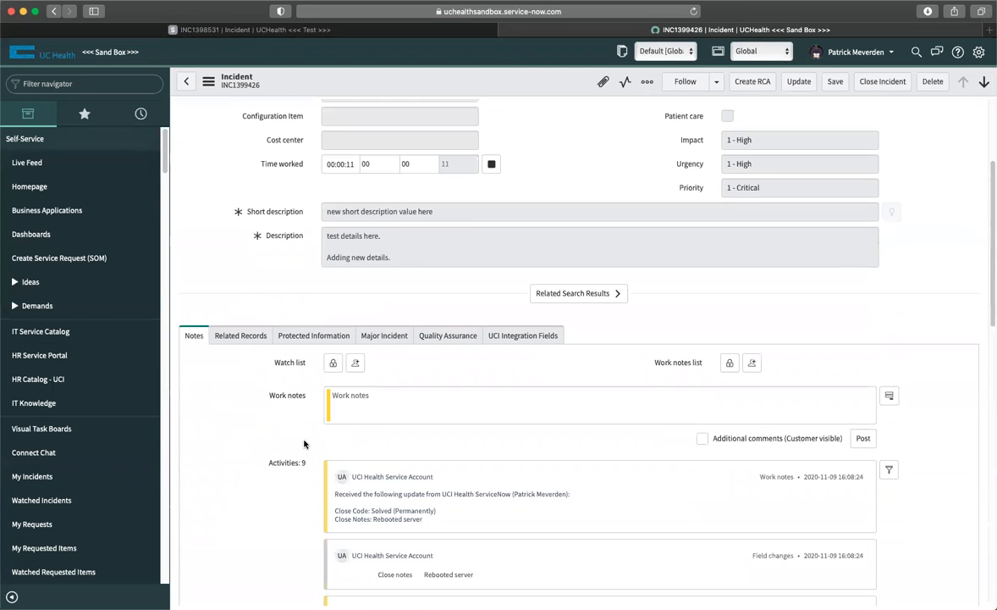
left_click_drag(425, 460, 330, 436)
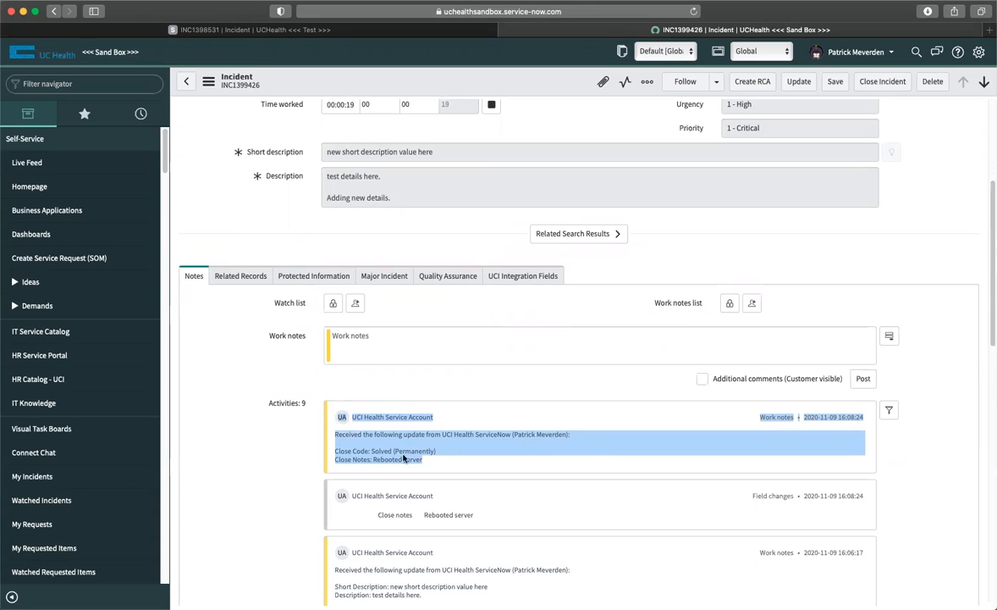
left_click(435, 457)
left_click_drag(435, 457, 333, 449)
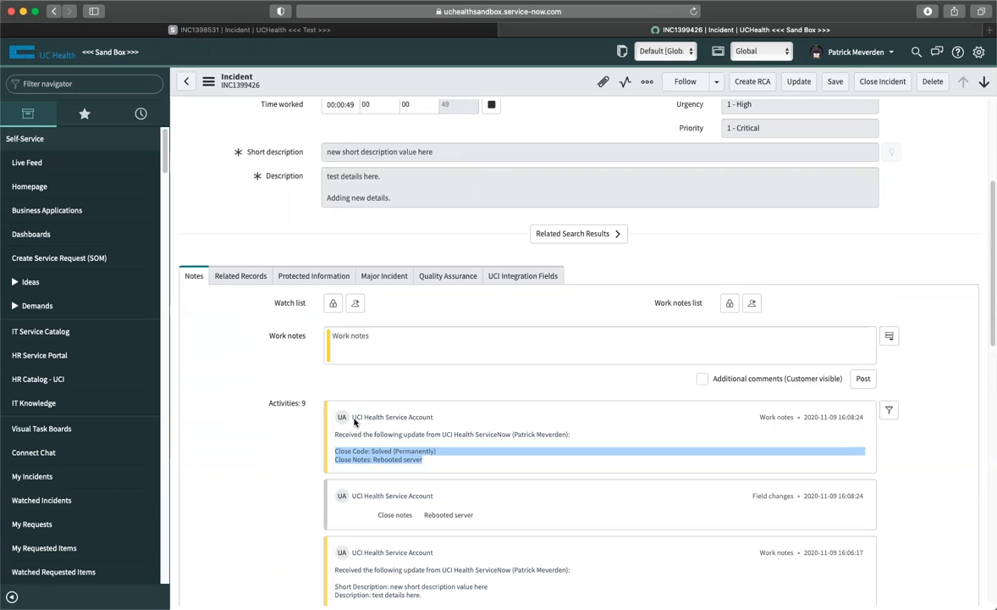
left_click(405, 454)
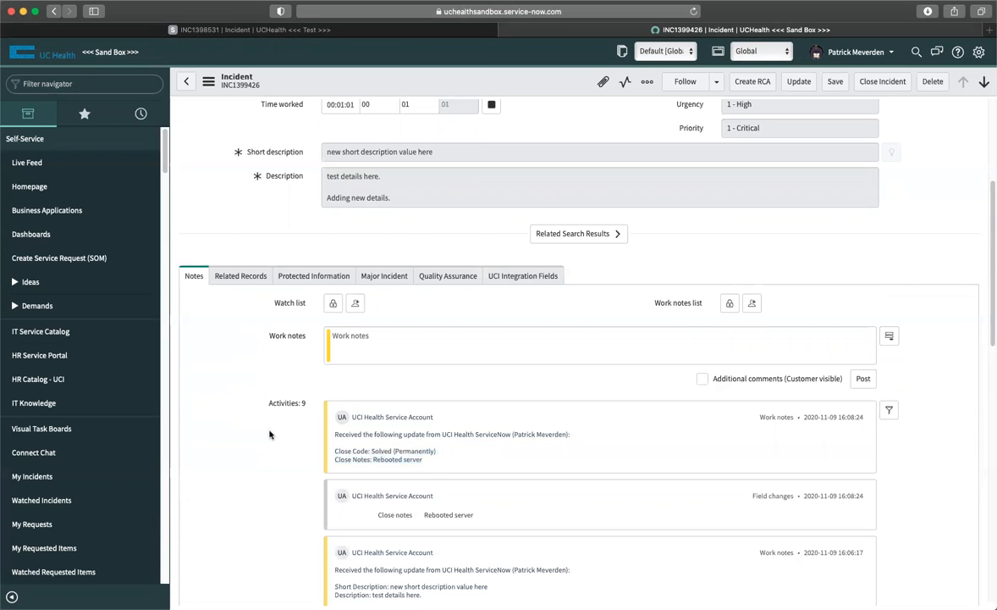